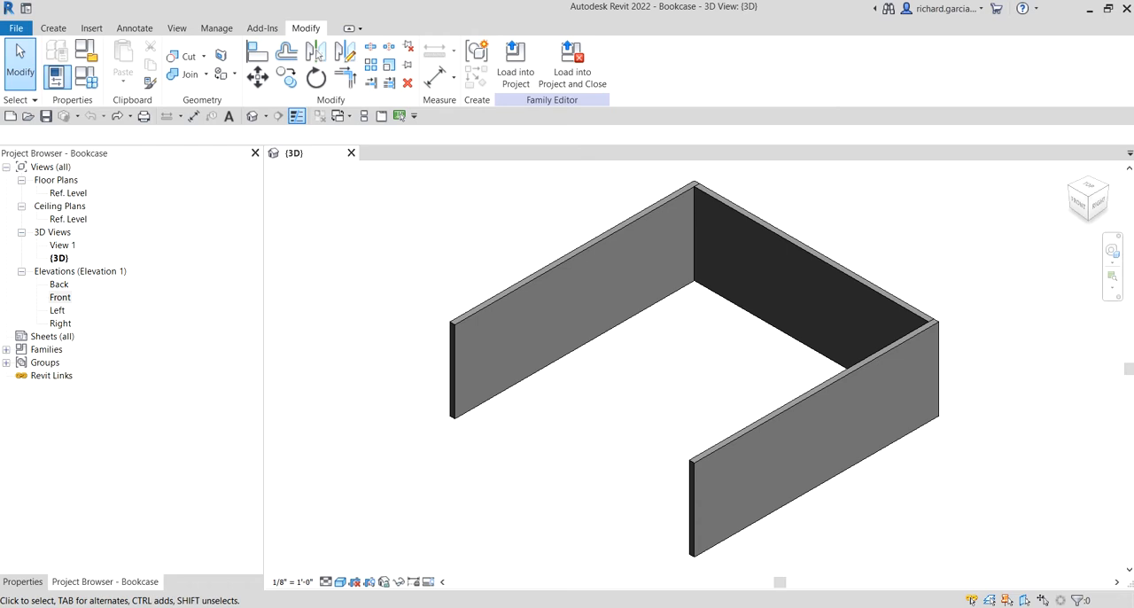
Open the Front elevation view of the bookcase family
{"action": "left_click", "coordinate": [59, 301]}
{"action": "double_click", "coordinate": [59, 301]}
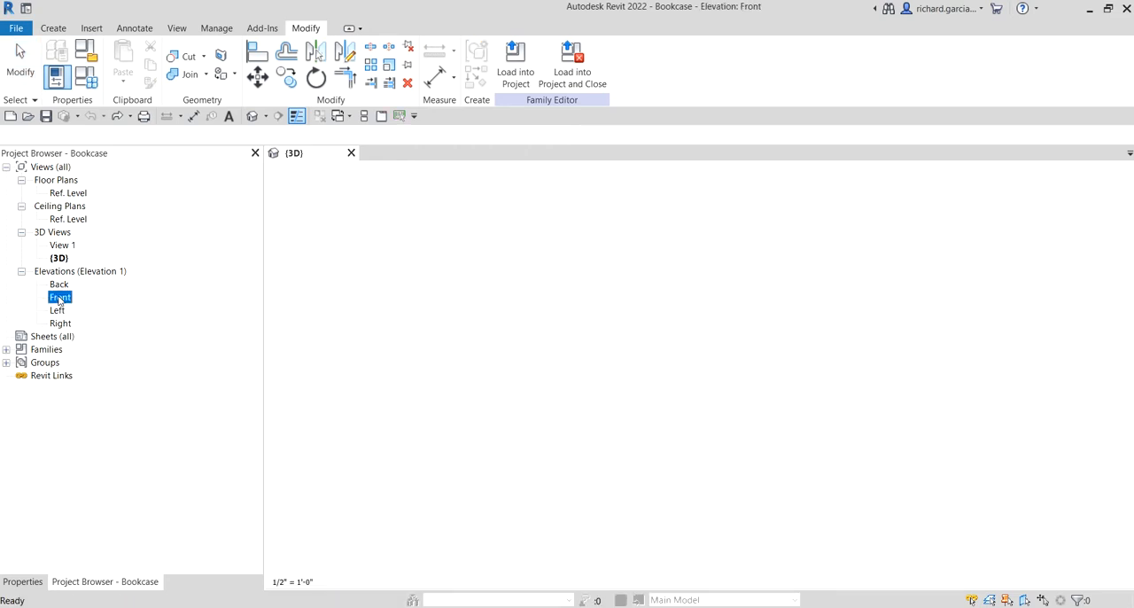
{"action": "scroll", "coordinate": [711, 478], "scroll_direction": "up", "scroll_amount": 3}
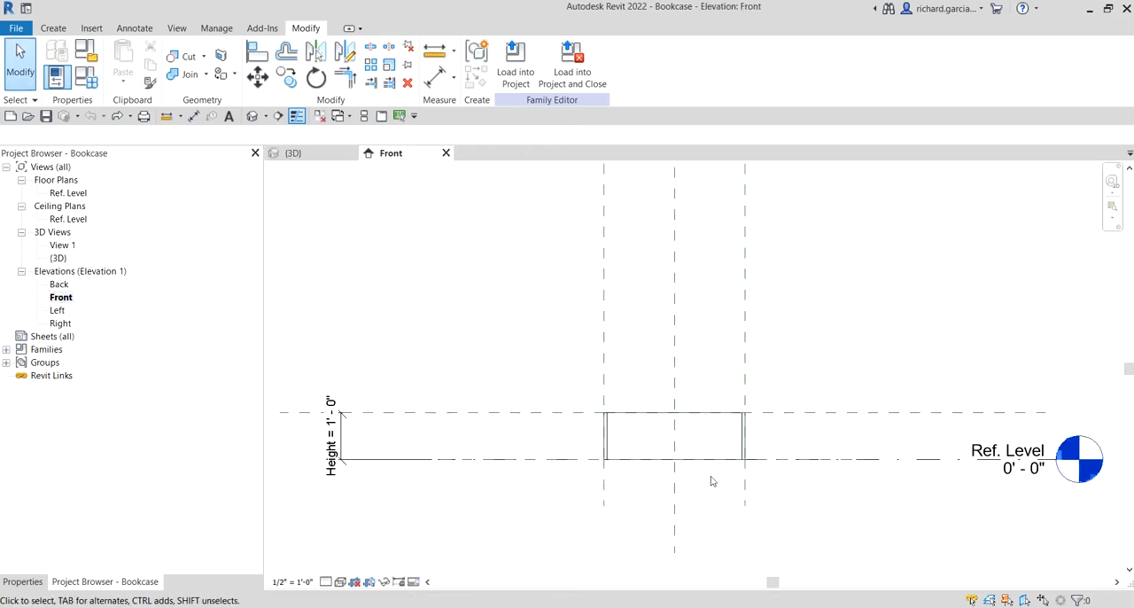
Draw a horizontal reference plane across the full width of the bookcase, about 4 inches above the reference level
{"action": "left_click", "coordinate": [52, 29]}
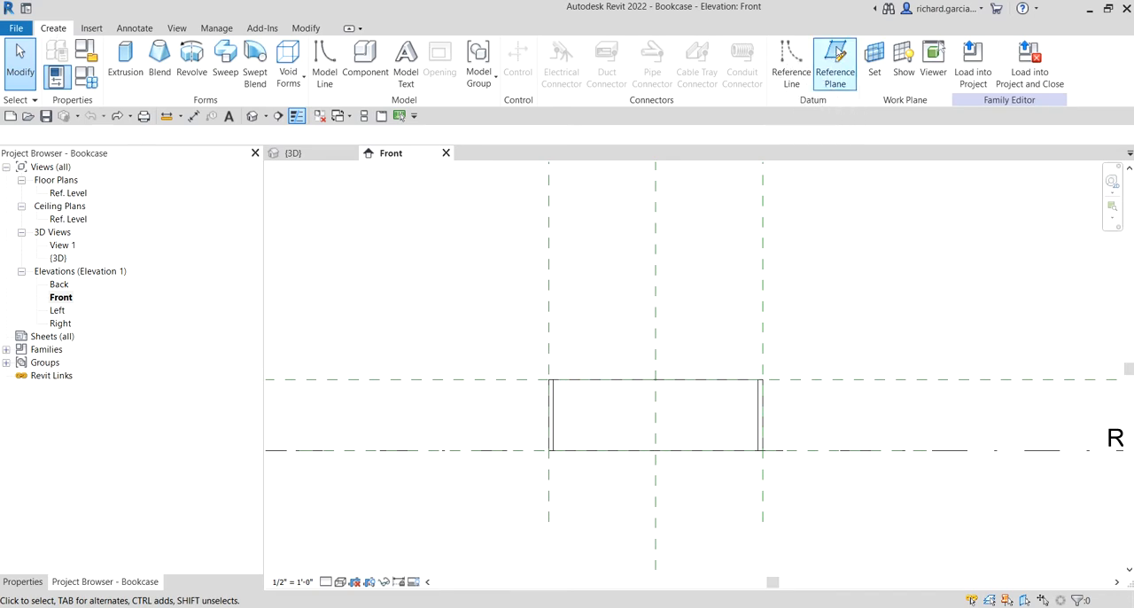
{"action": "left_click", "coordinate": [837, 53]}
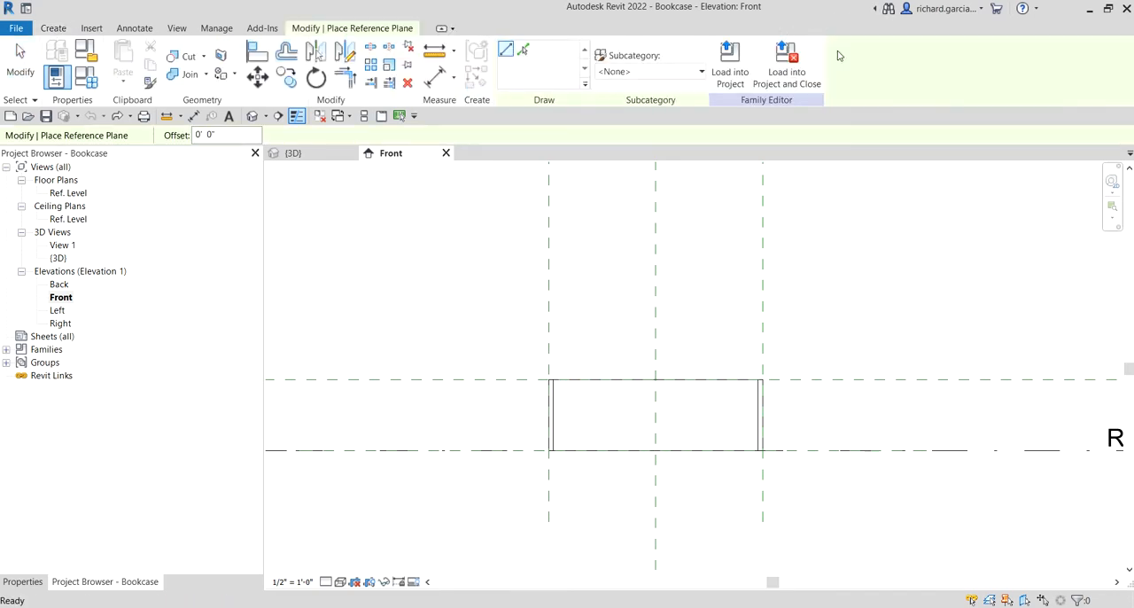
{"action": "left_click", "coordinate": [505, 50]}
{"action": "scroll", "coordinate": [443, 430], "scroll_direction": "down", "scroll_amount": 2}
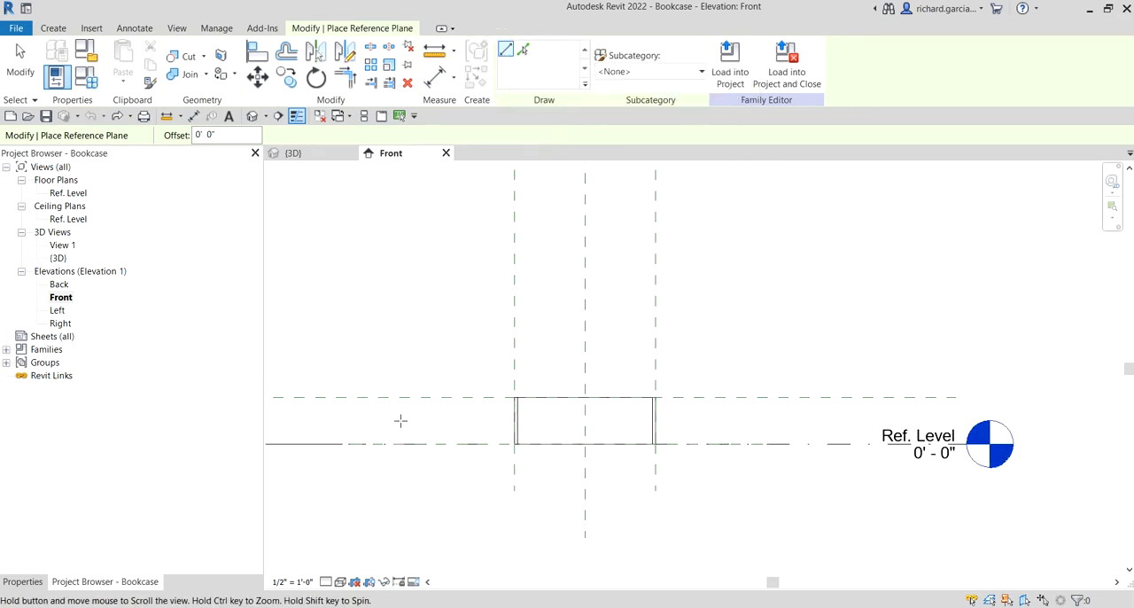
{"action": "middle_click_drag", "start_coordinate": [397, 420], "coordinate": [641, 413]}
{"action": "scroll", "coordinate": [641, 413], "scroll_direction": "up", "scroll_amount": 3}
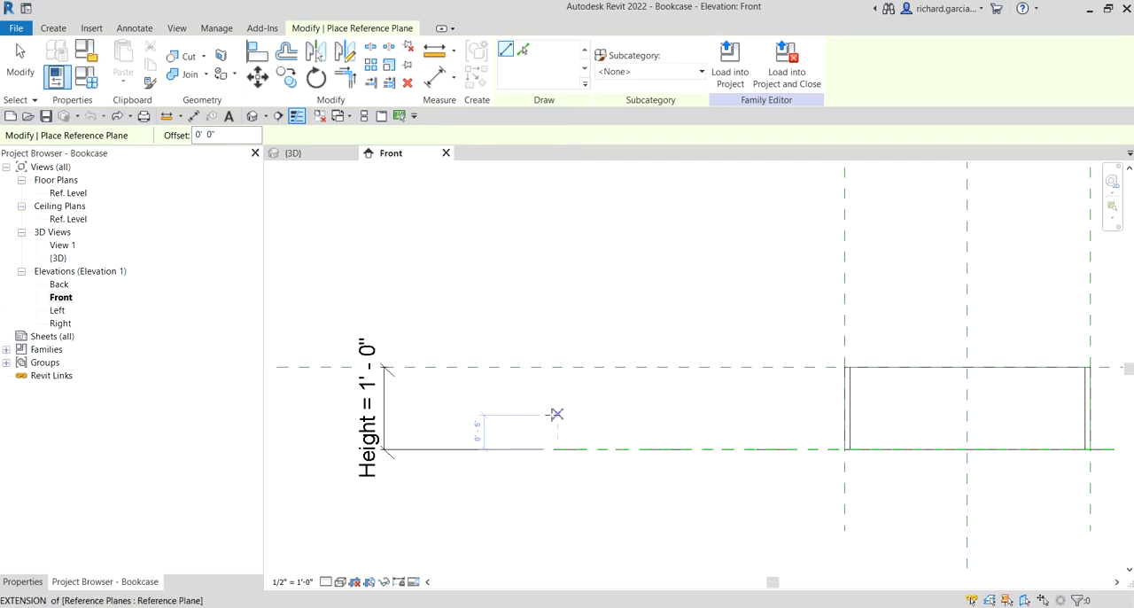
{"action": "scroll", "coordinate": [556, 415], "scroll_direction": "up", "scroll_amount": 1}
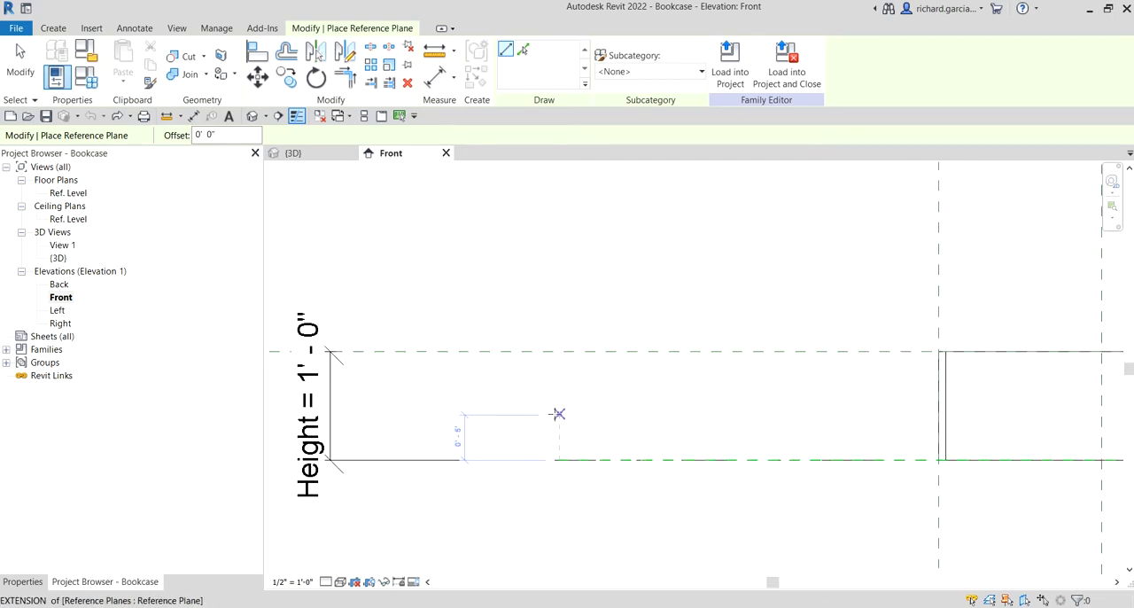
{"action": "scroll", "coordinate": [552, 422], "scroll_direction": "up", "scroll_amount": 2}
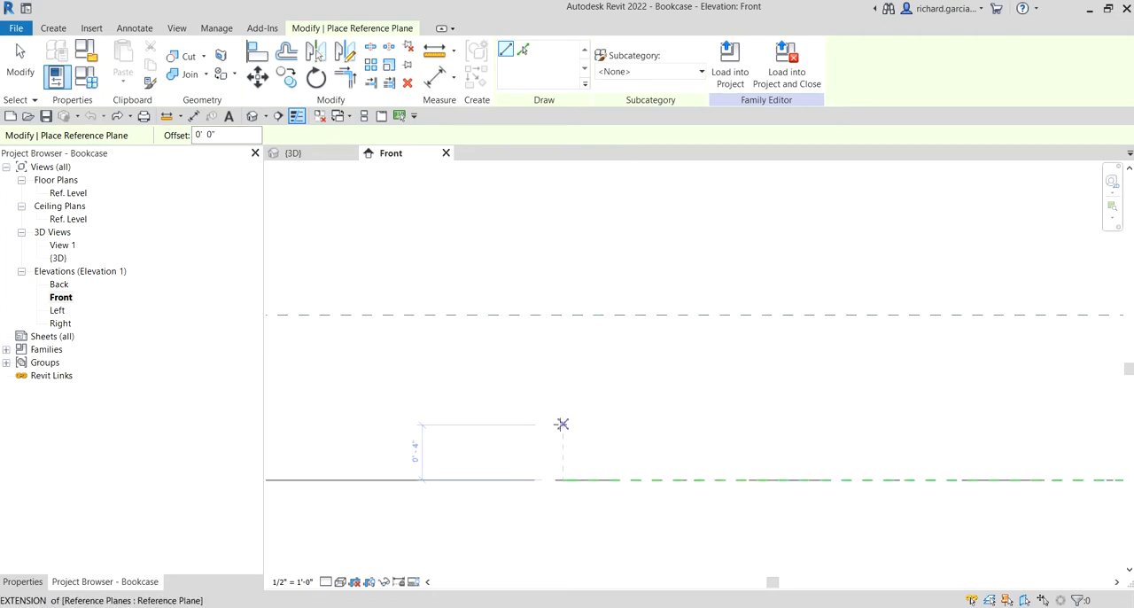
{"action": "left_click", "coordinate": [562, 424]}
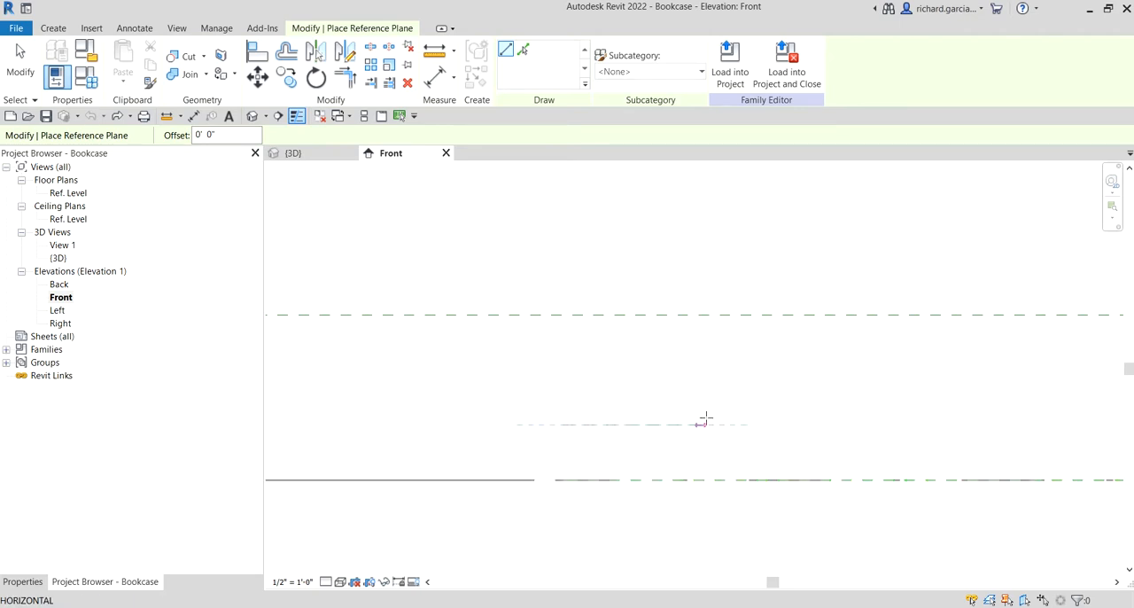
{"action": "scroll", "coordinate": [701, 417], "scroll_direction": "down", "scroll_amount": 4}
{"action": "scroll", "coordinate": [886, 422], "scroll_direction": "down", "scroll_amount": 2}
{"action": "middle_click_drag", "start_coordinate": [900, 425], "coordinate": [554, 417]}
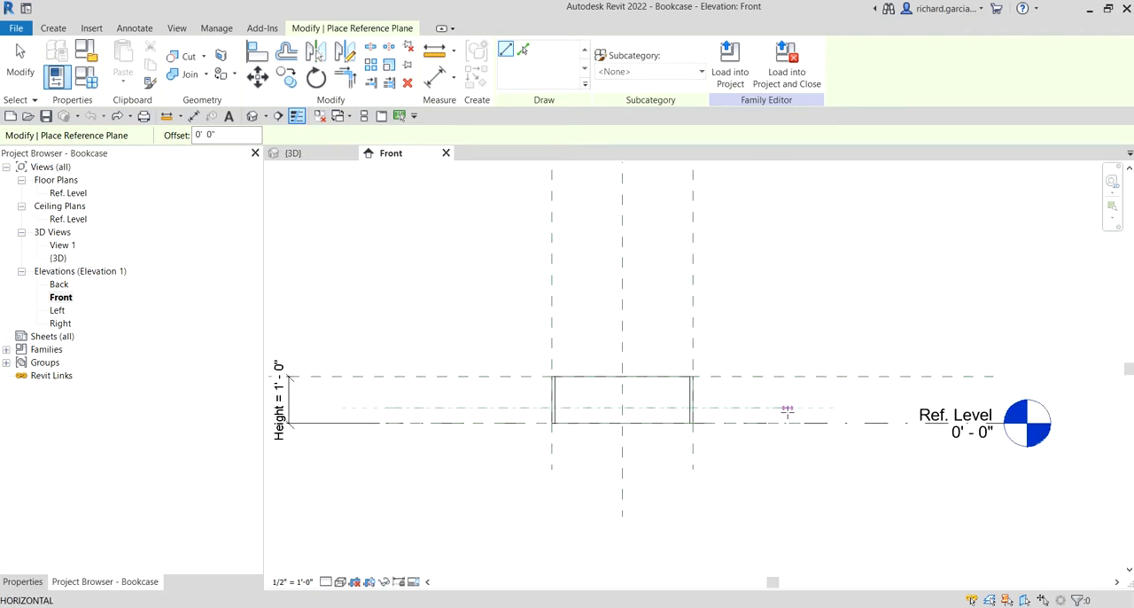
{"action": "scroll", "coordinate": [784, 413], "scroll_direction": "up", "scroll_amount": 3}
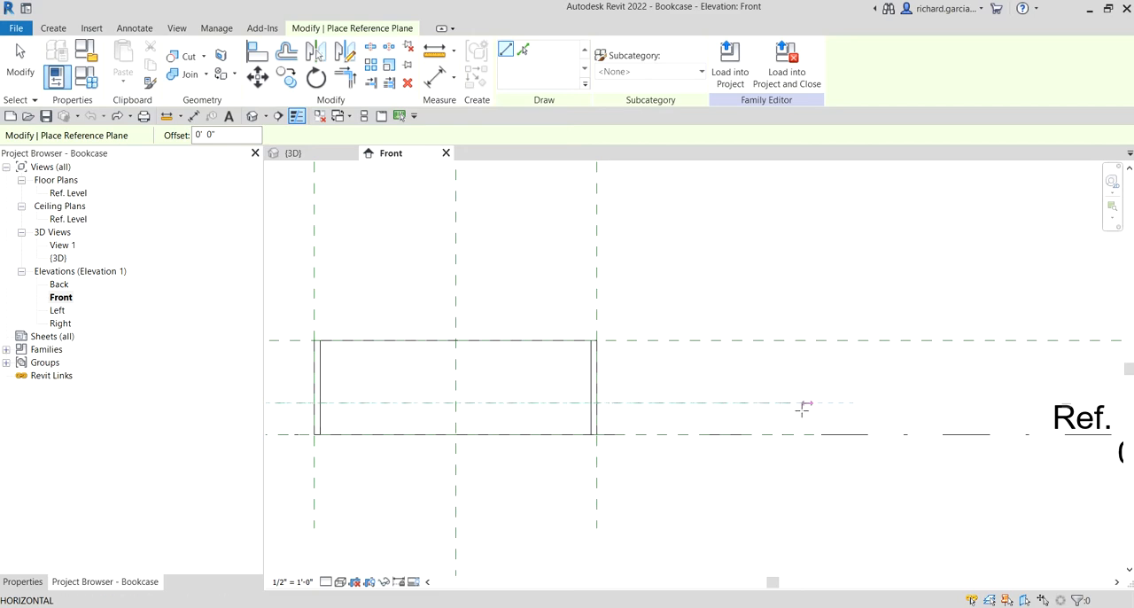
{"action": "left_click", "coordinate": [814, 405]}
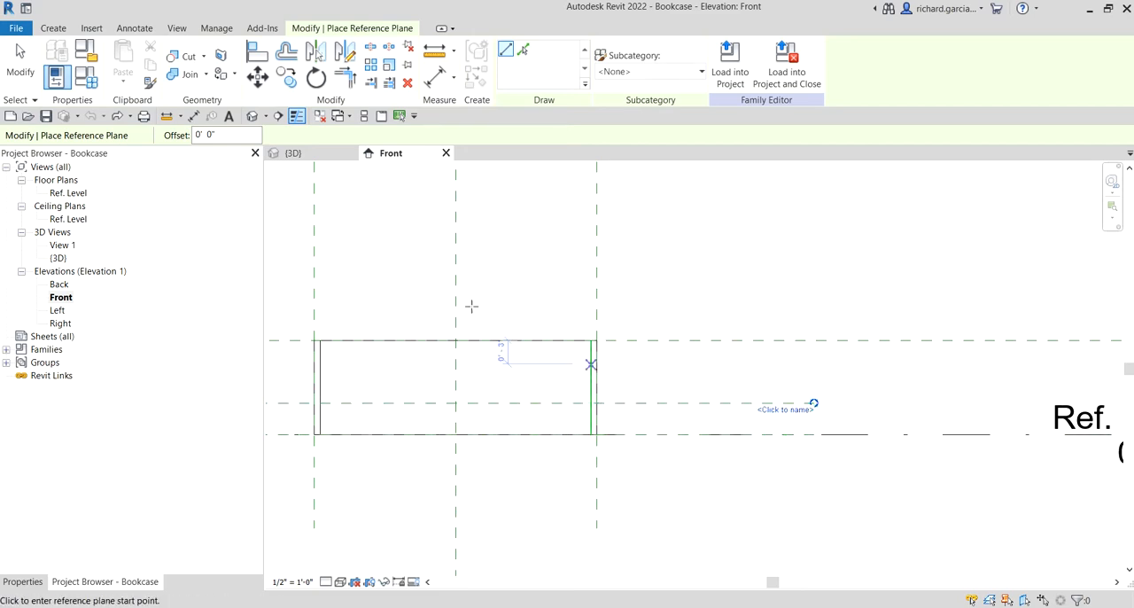
{"action": "left_click", "coordinate": [19, 54]}
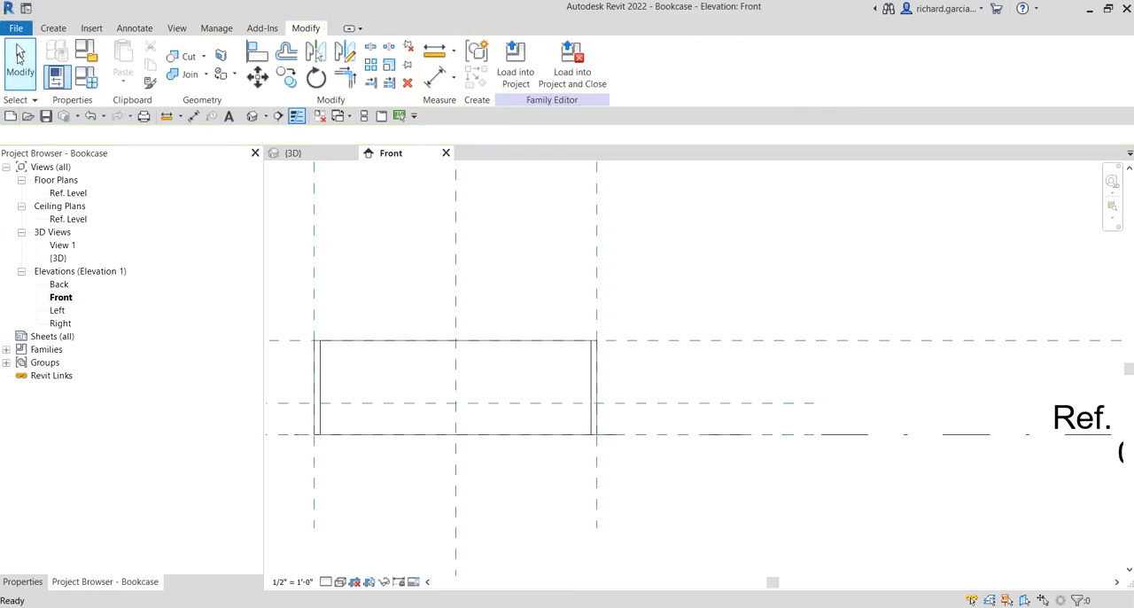
Name the new horizontal reference plane Base Plate in its properties
{"action": "scroll", "coordinate": [613, 285], "scroll_direction": "down", "scroll_amount": 5}
{"action": "scroll", "coordinate": [417, 374], "scroll_direction": "up", "scroll_amount": 2}
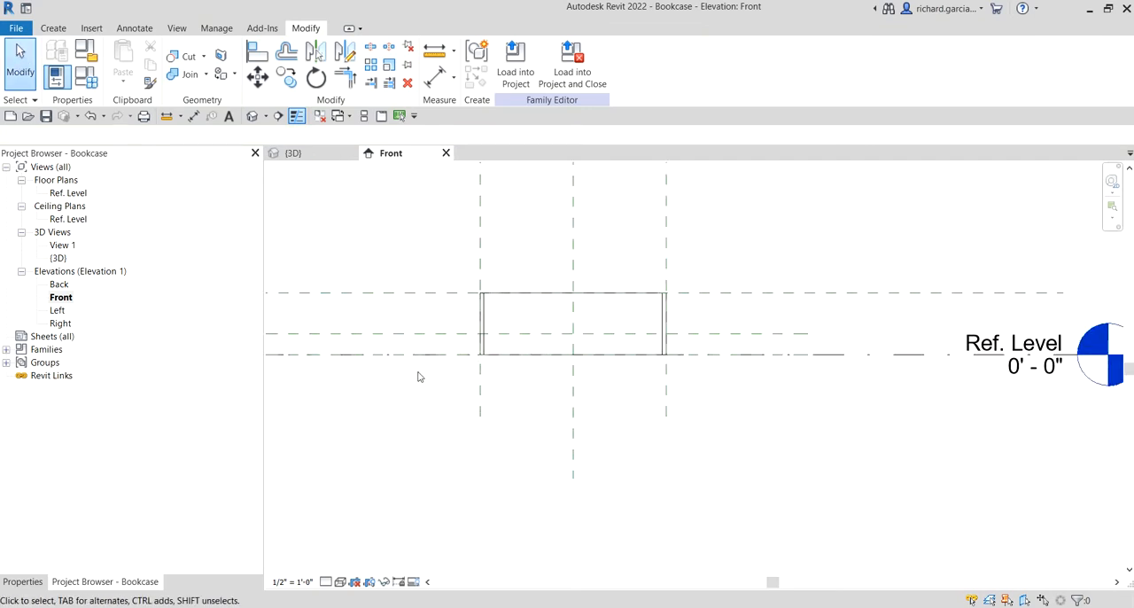
{"action": "middle_click_drag", "start_coordinate": [418, 375], "coordinate": [512, 396]}
{"action": "left_click", "coordinate": [537, 355]}
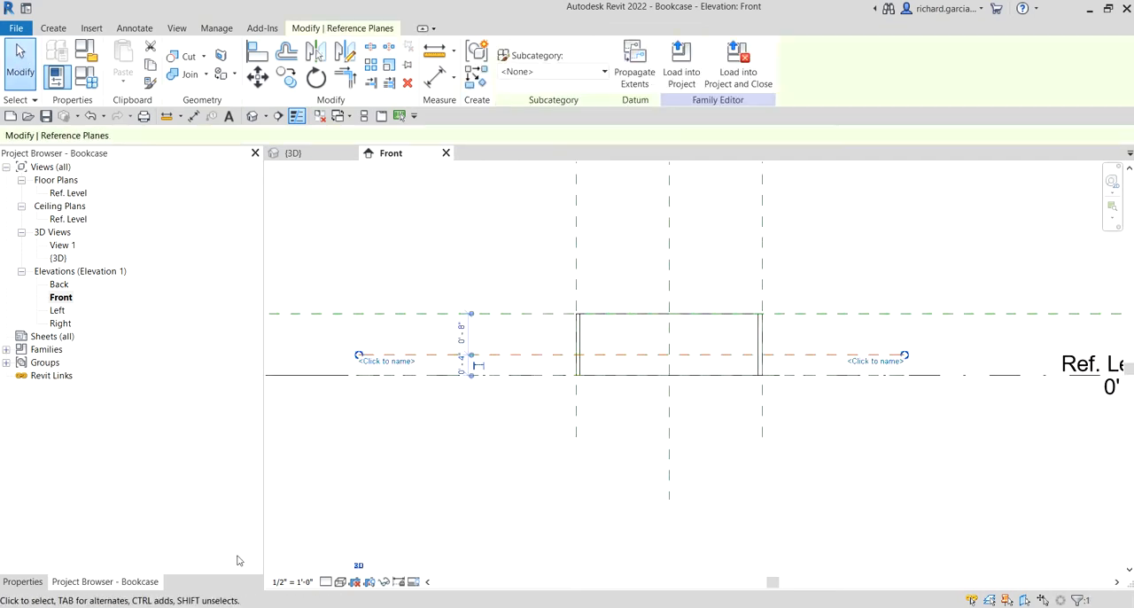
{"action": "left_click", "coordinate": [22, 581]}
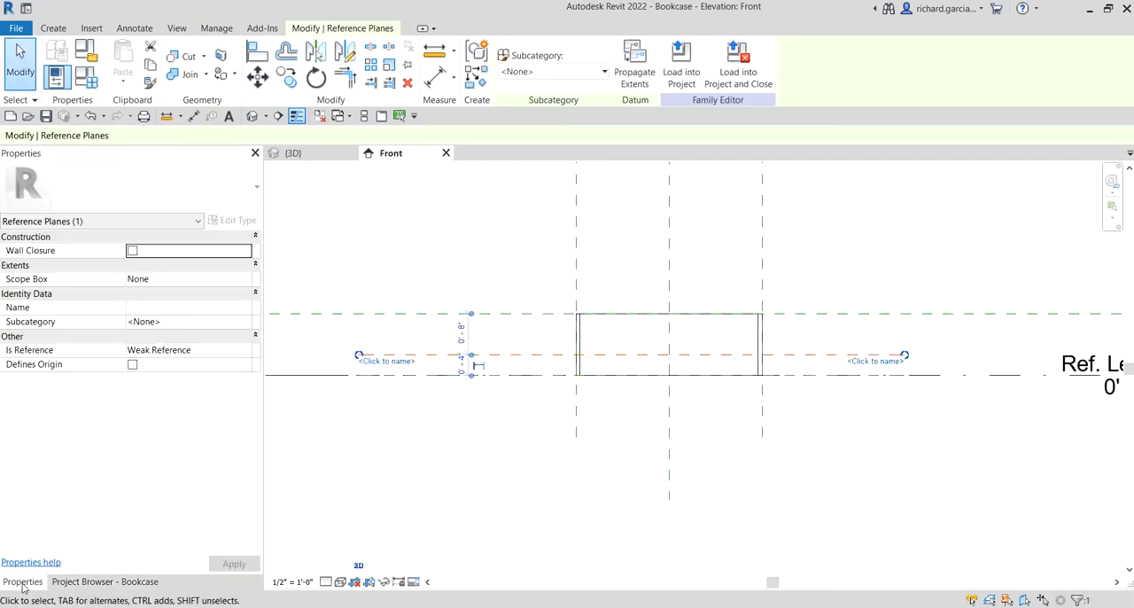
{"action": "left_click", "coordinate": [149, 307]}
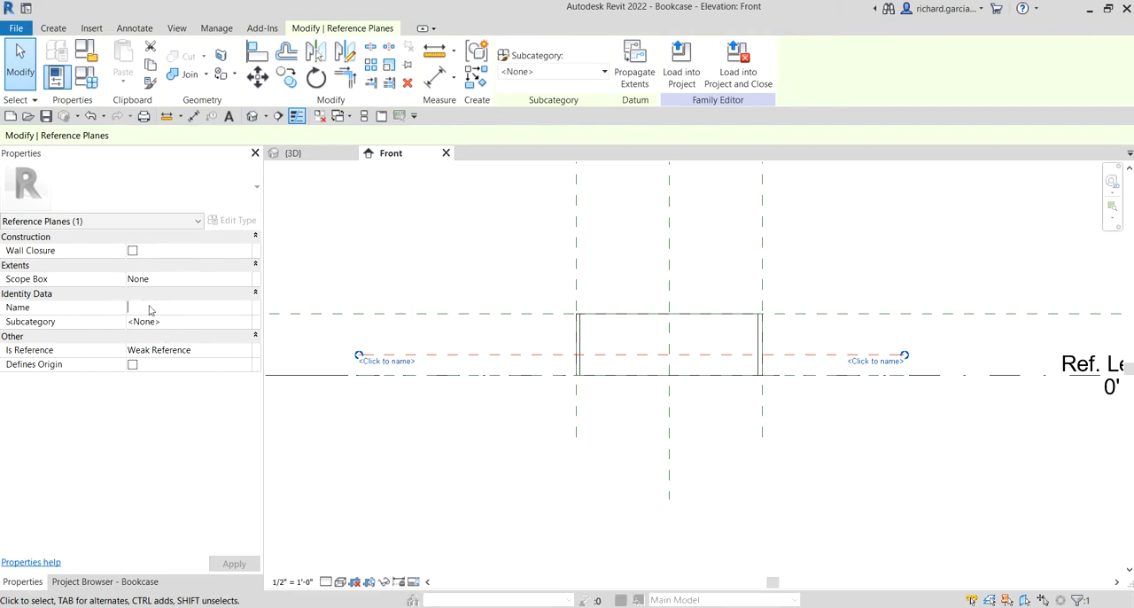
{"action": "type", "text": "Bok"}
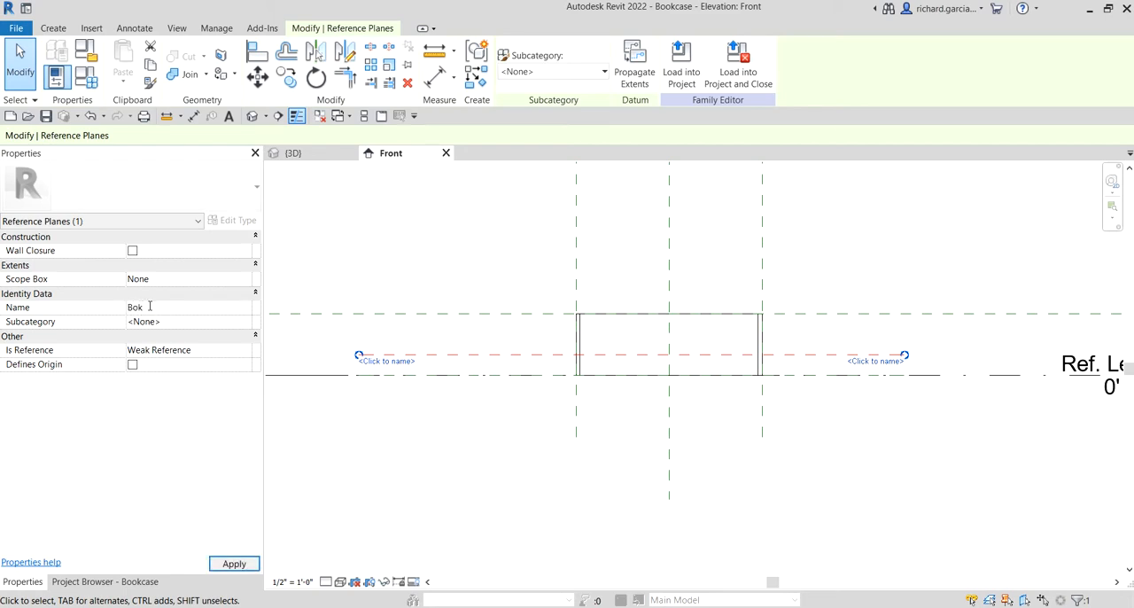
{"action": "type", "text": "ook"}
{"action": "type", "text": "case"}
{"action": "type", "text": " Pla"}
{"action": "key", "text": "BackSpace"}
{"action": "key", "text": "BackSpace"}
{"action": "key", "text": "BackSpace"}
{"action": "key", "text": "BackSpace"}
{"action": "key", "text": "BackSpace"}
{"action": "key", "text": "BackSpace"}
{"action": "key", "text": "BackSpace"}
{"action": "key", "text": "BackSpace"}
{"action": "key", "text": "BackSpace"}
{"action": "key", "text": "BackSpace"}
{"action": "key", "text": "BackSpace"}
{"action": "type", "text": "Base Plate"}
{"action": "left_click", "coordinate": [150, 306]}
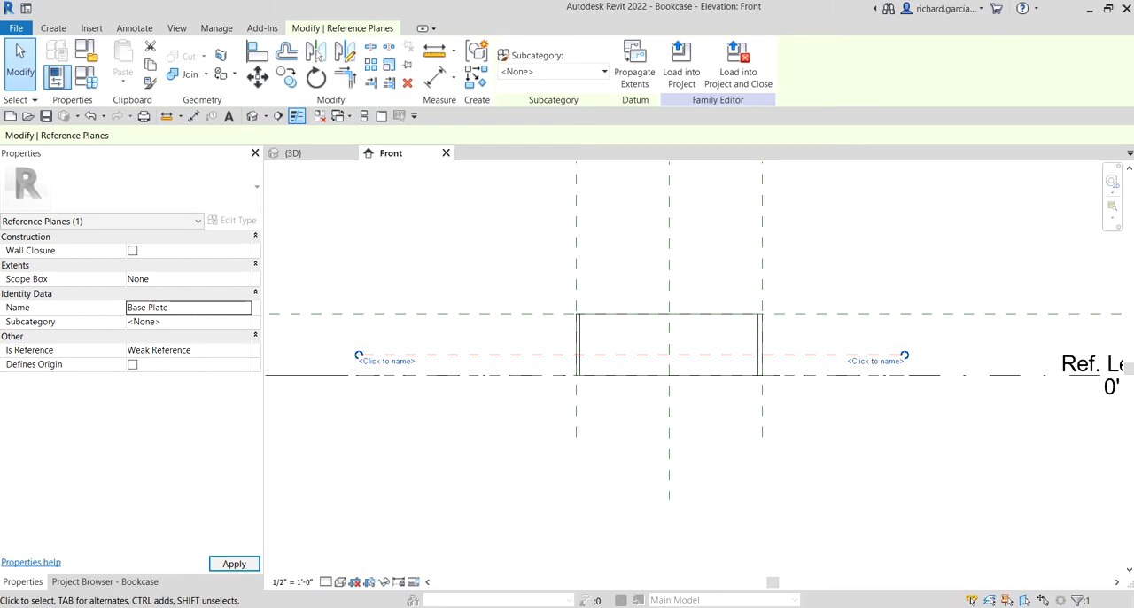
{"action": "left_click", "coordinate": [234, 564]}
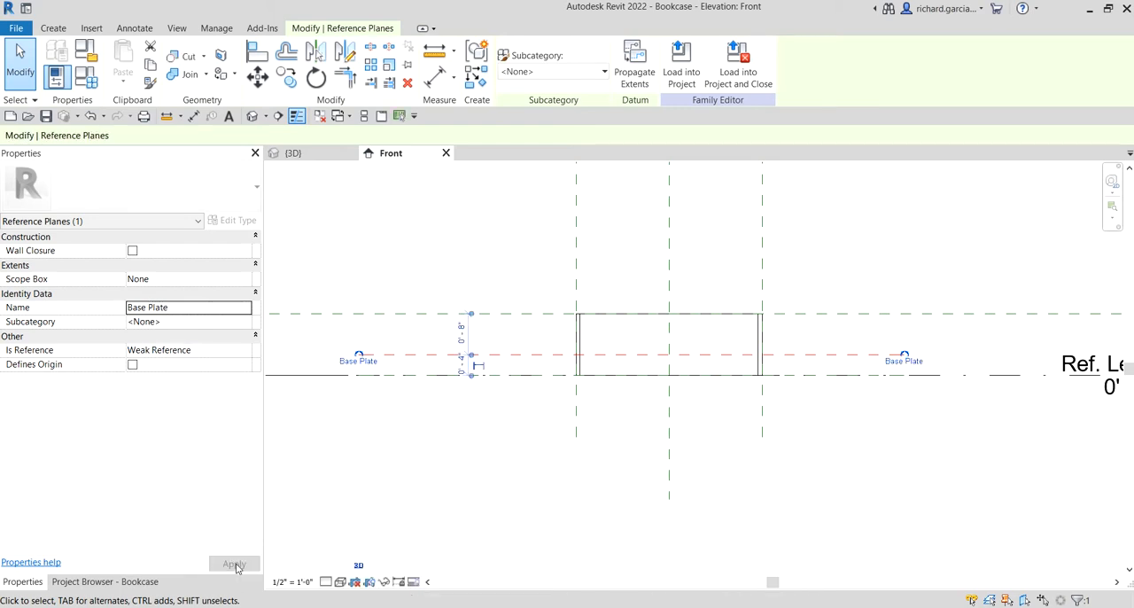
{"action": "left_click", "coordinate": [465, 487]}
Place an aligned dimension between the Base Plate reference plane and the reference plane at the bottom of the bookcase
{"action": "middle_click_drag", "start_coordinate": [381, 458], "coordinate": [523, 466]}
{"action": "scroll", "coordinate": [612, 421], "scroll_direction": "up", "scroll_amount": 2}
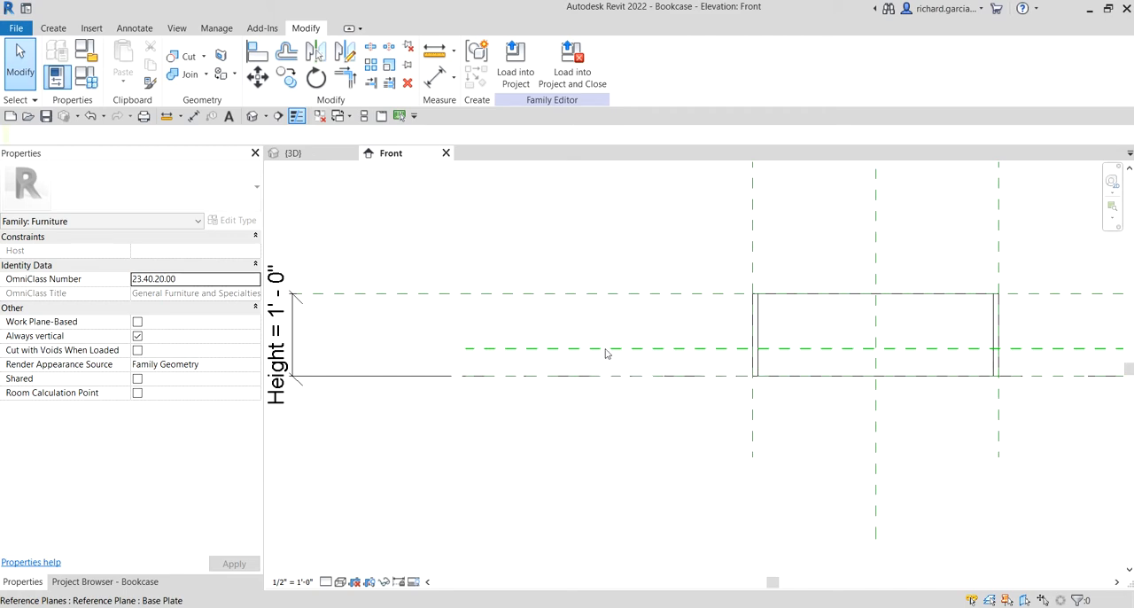
{"action": "left_click", "coordinate": [434, 80]}
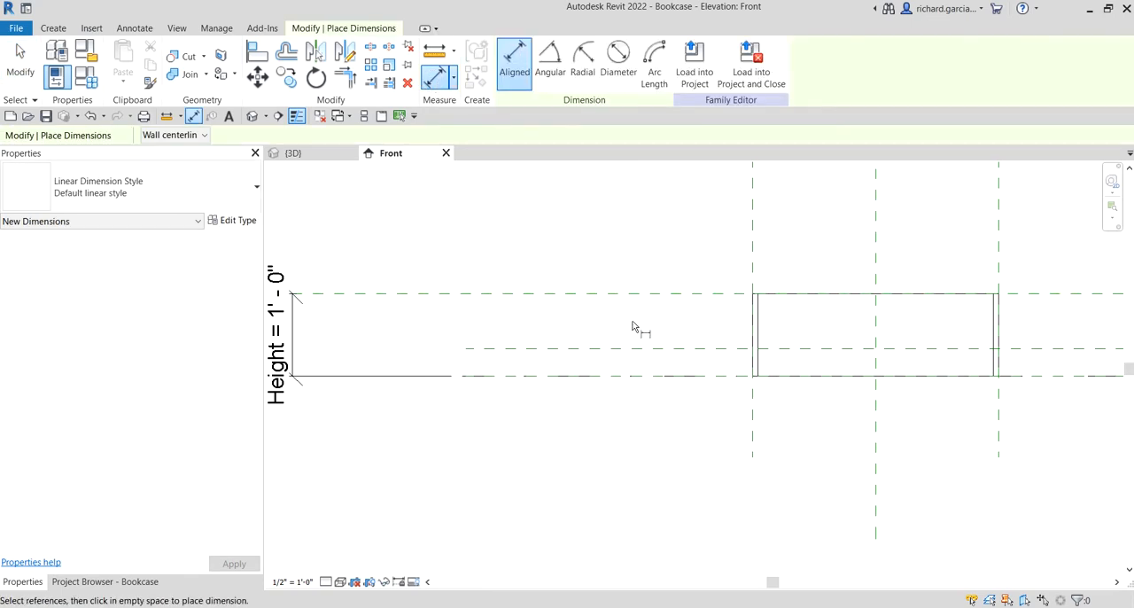
{"action": "left_click", "coordinate": [622, 350]}
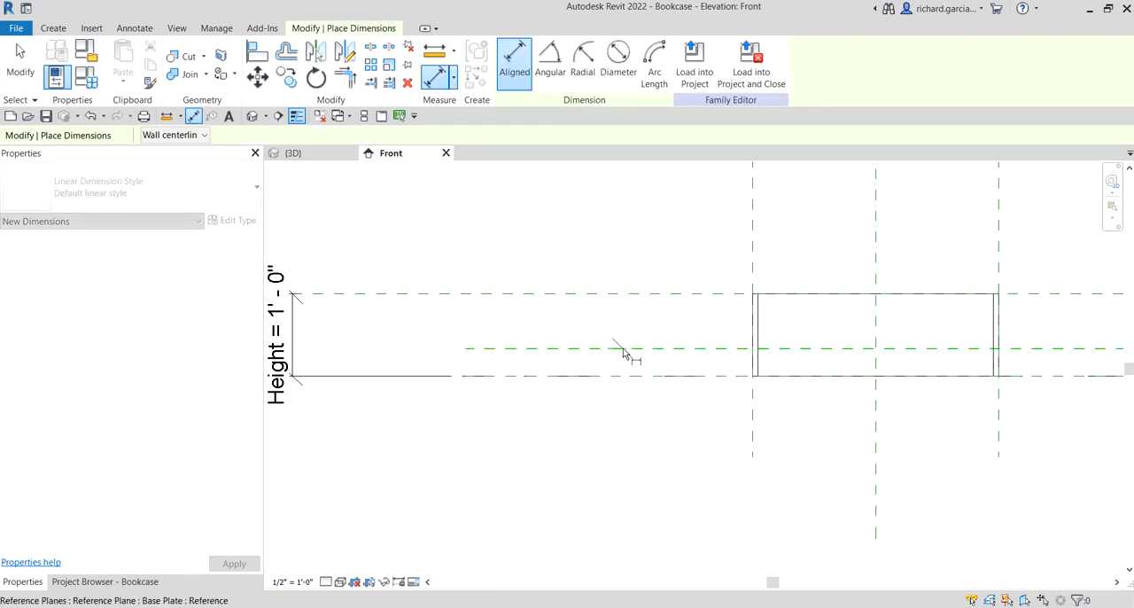
{"action": "scroll", "coordinate": [623, 357], "scroll_direction": "up", "scroll_amount": 1}
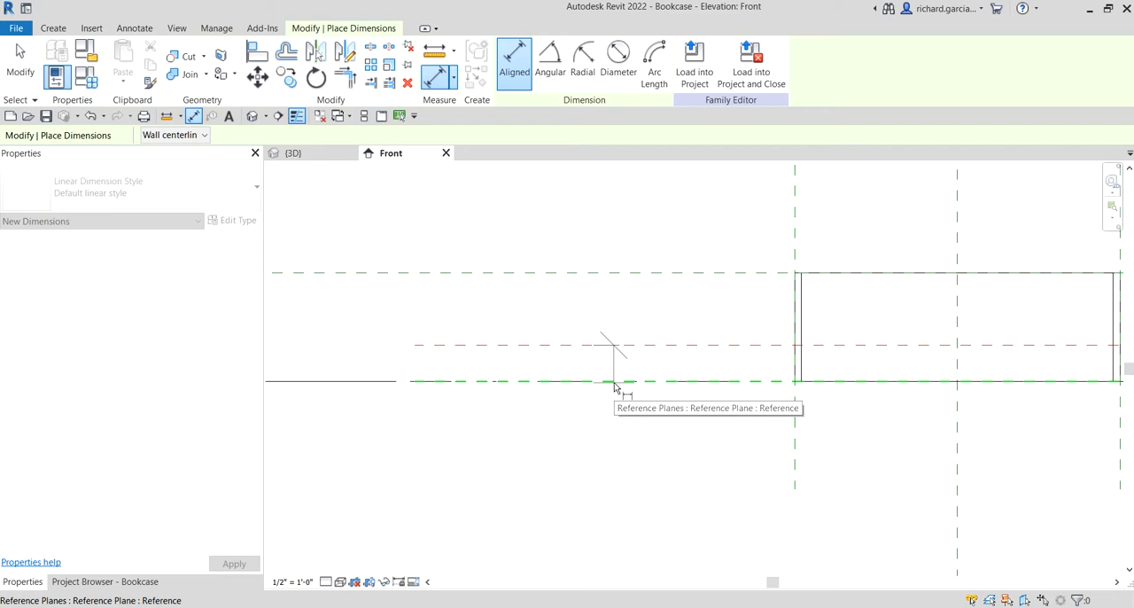
{"action": "left_click", "coordinate": [614, 386]}
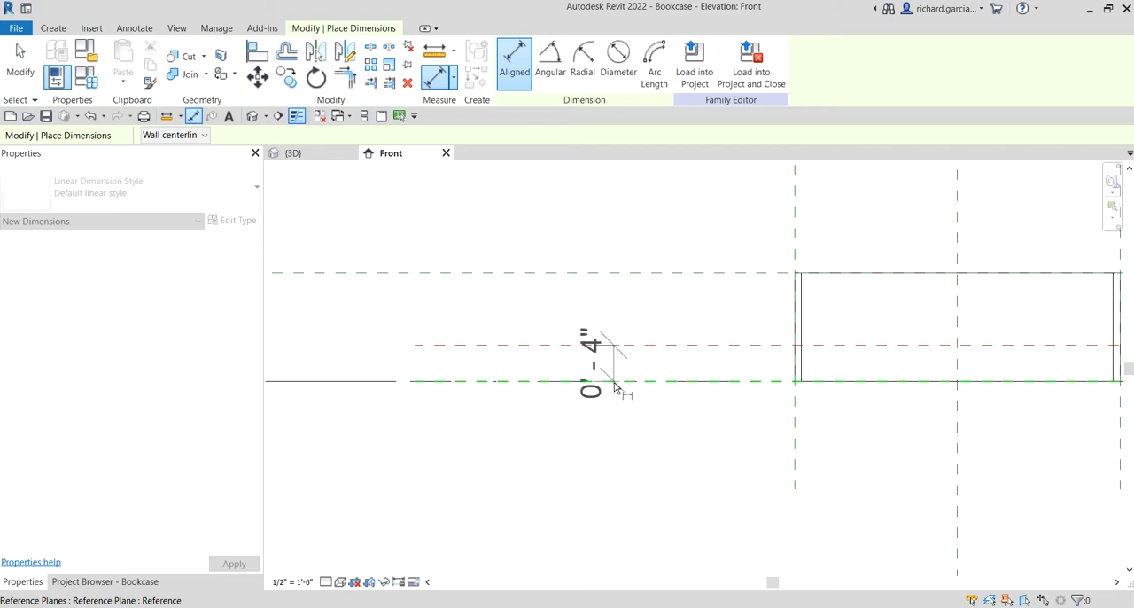
{"action": "middle_click_drag", "start_coordinate": [468, 434], "coordinate": [652, 425]}
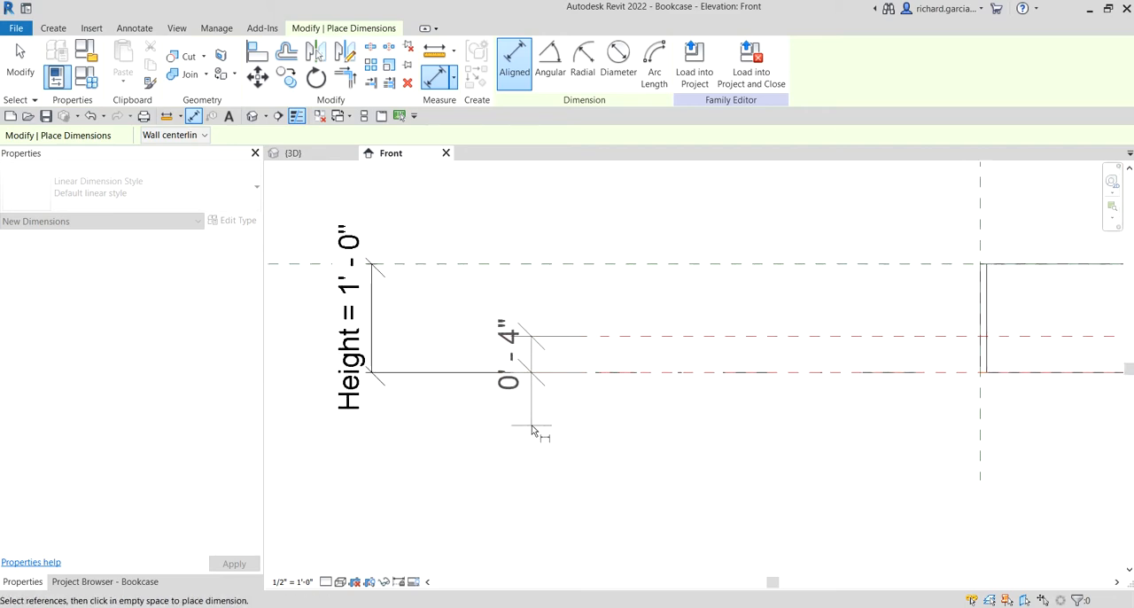
{"action": "left_click", "coordinate": [533, 430]}
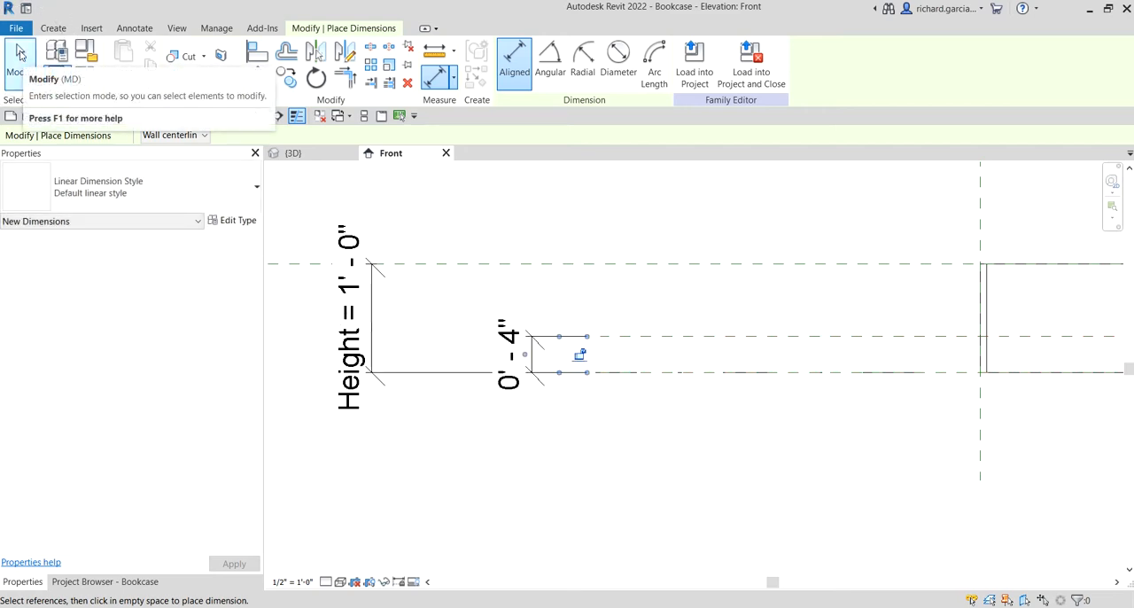
{"action": "left_click", "coordinate": [20, 55]}
Label the Base Plate dimension with a new family type parameter named Base Plate_Height, grouped under Dimensions
{"action": "scroll", "coordinate": [608, 428], "scroll_direction": "down", "scroll_amount": 4}
{"action": "middle_click_drag", "start_coordinate": [676, 434], "coordinate": [580, 469]}
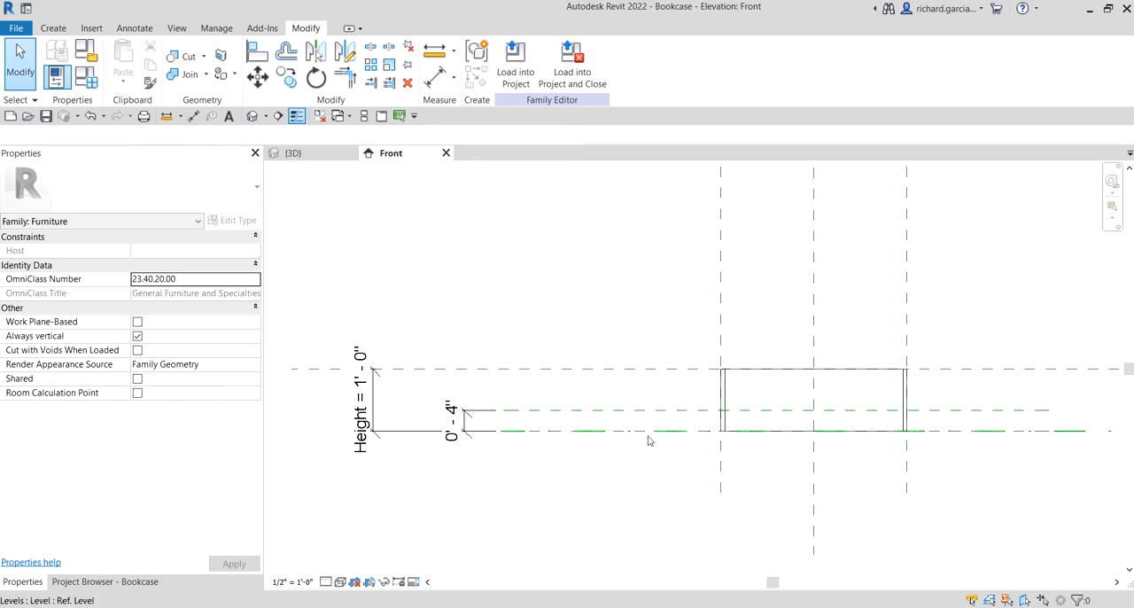
{"action": "left_click", "coordinate": [460, 421]}
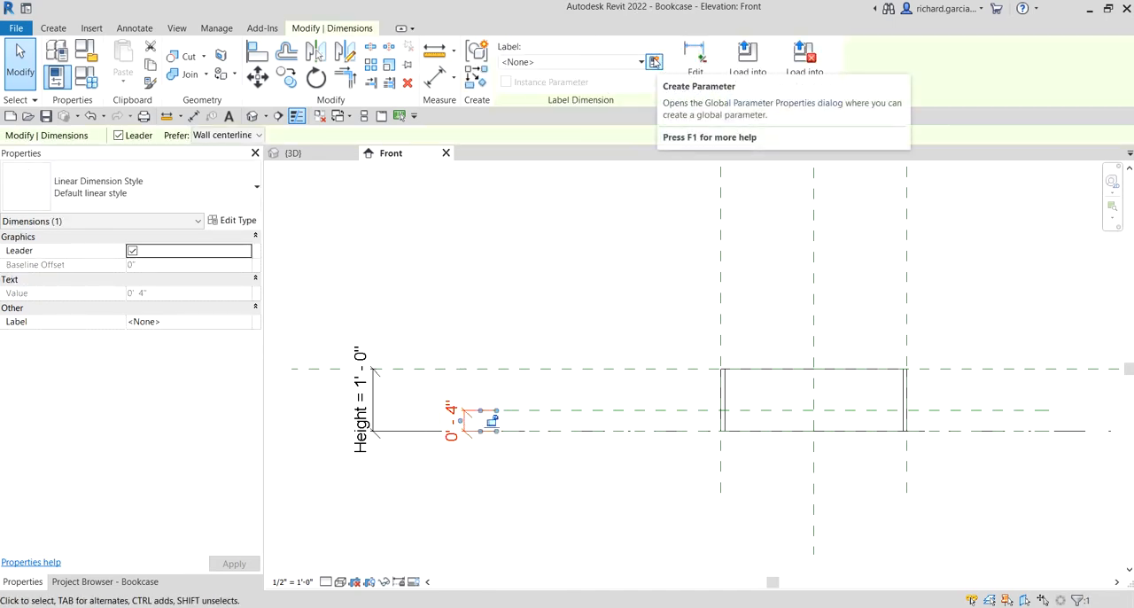
{"action": "left_click", "coordinate": [653, 61]}
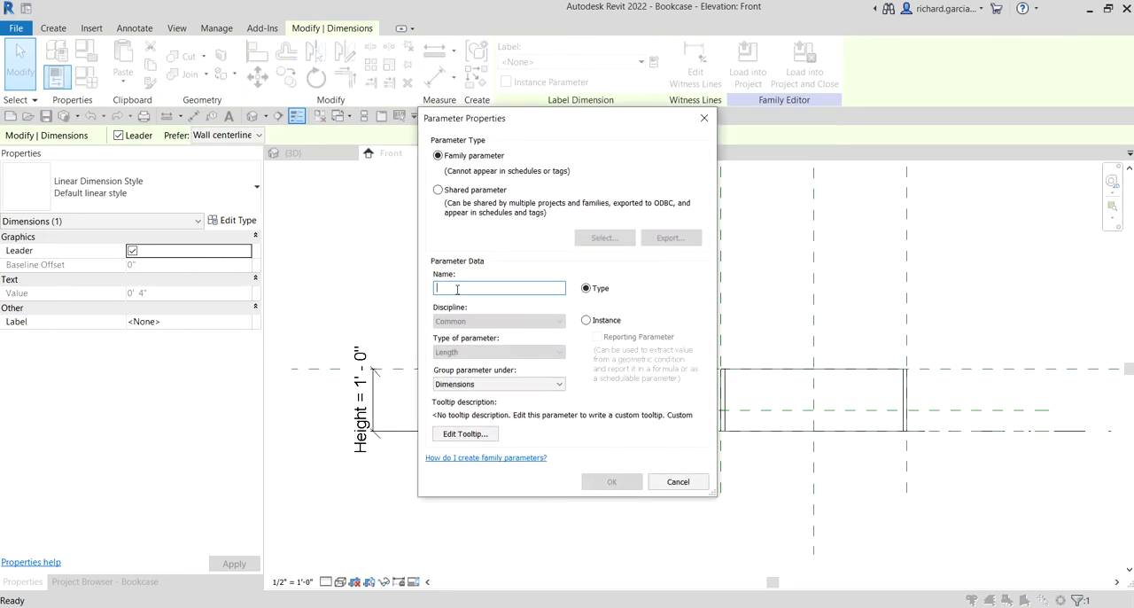
{"action": "type", "text": "Base Plate_He"}
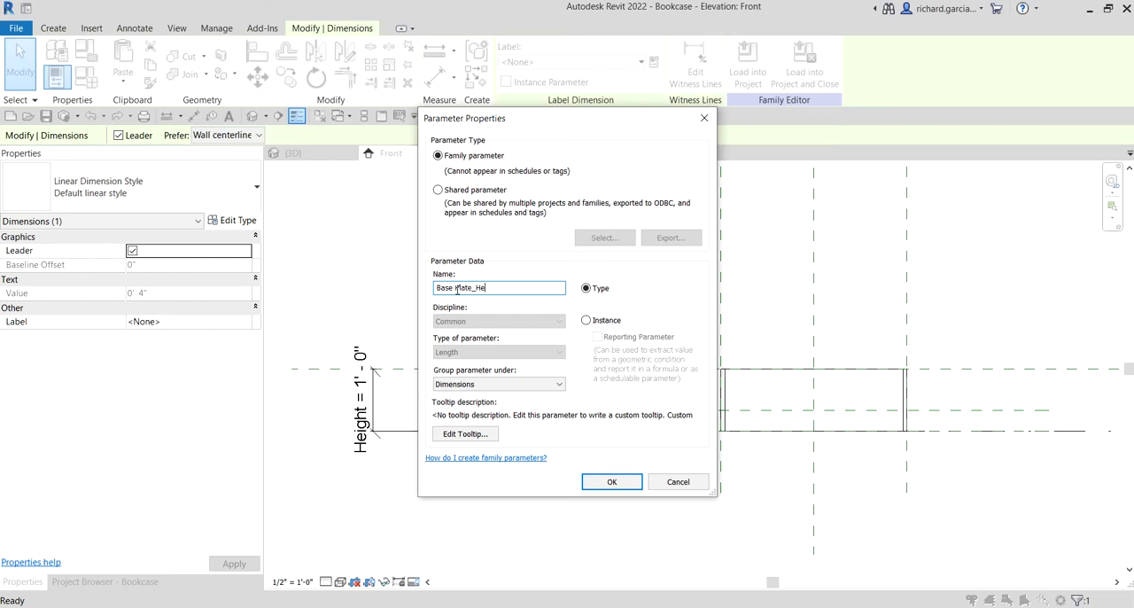
{"action": "type", "text": "ight"}
{"action": "left_click", "coordinate": [593, 292]}
{"action": "left_click", "coordinate": [464, 388]}
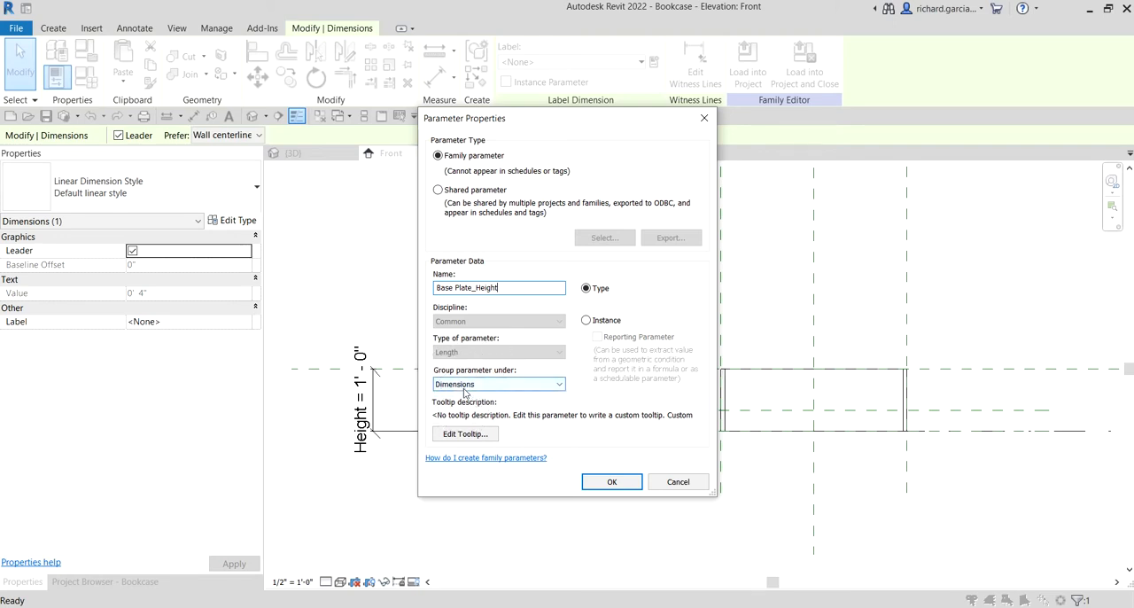
{"action": "left_click", "coordinate": [610, 483]}
{"action": "left_click", "coordinate": [513, 259]}
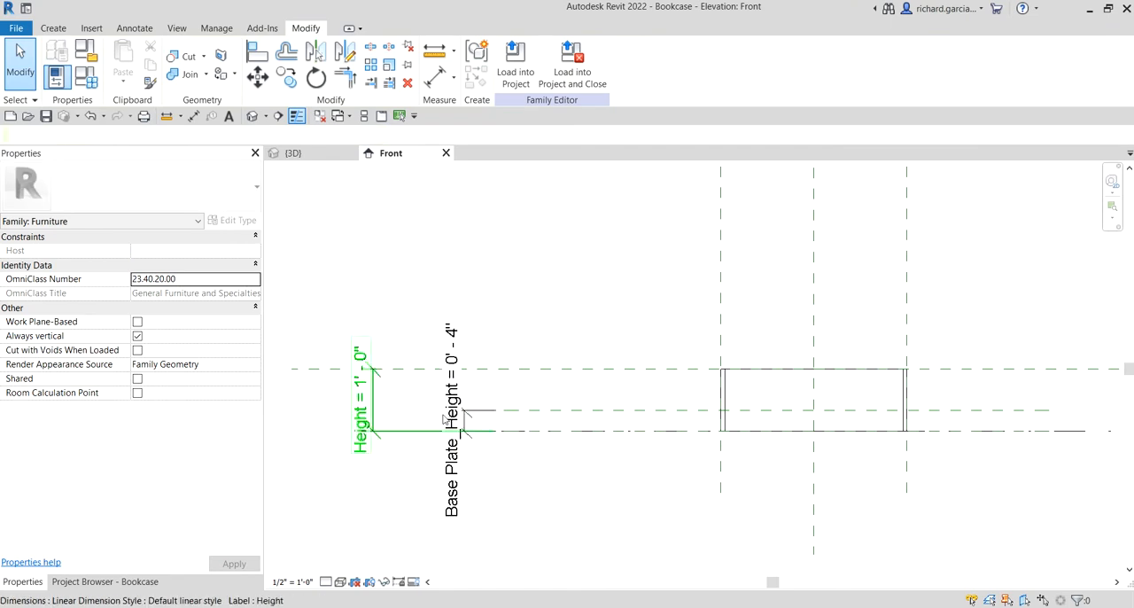
Open the Ref. Level floor plan view of the bookcase
{"action": "scroll", "coordinate": [580, 448], "scroll_direction": "down", "scroll_amount": 1}
{"action": "middle_click_drag", "start_coordinate": [711, 475], "coordinate": [682, 462]}
{"action": "scroll", "coordinate": [562, 440], "scroll_direction": "up", "scroll_amount": 1}
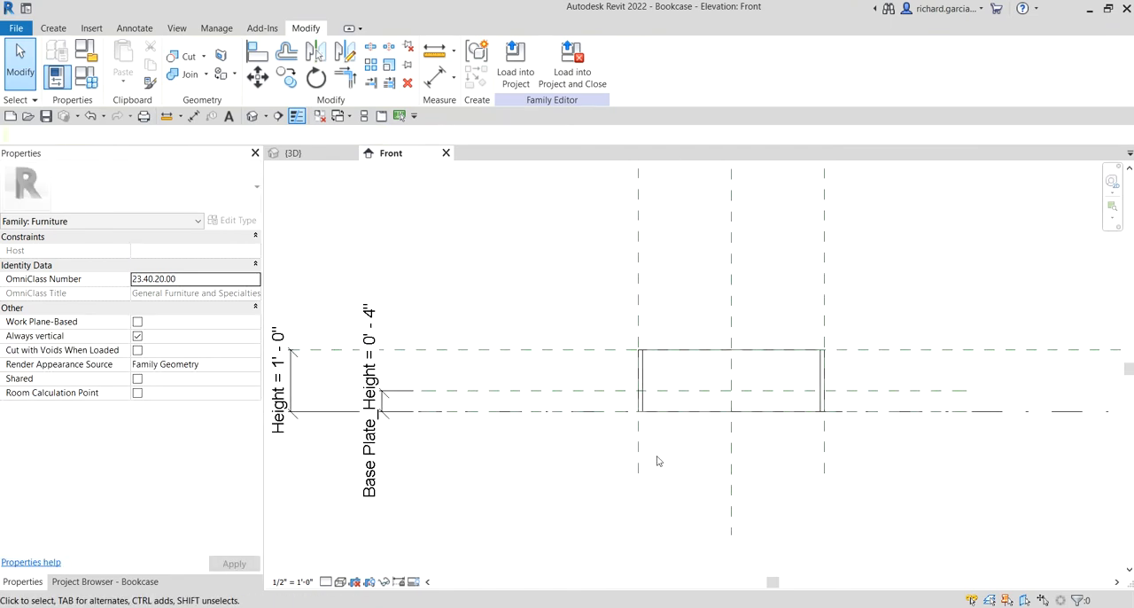
{"action": "left_click", "coordinate": [74, 584]}
{"action": "key", "text": "ctrl"}
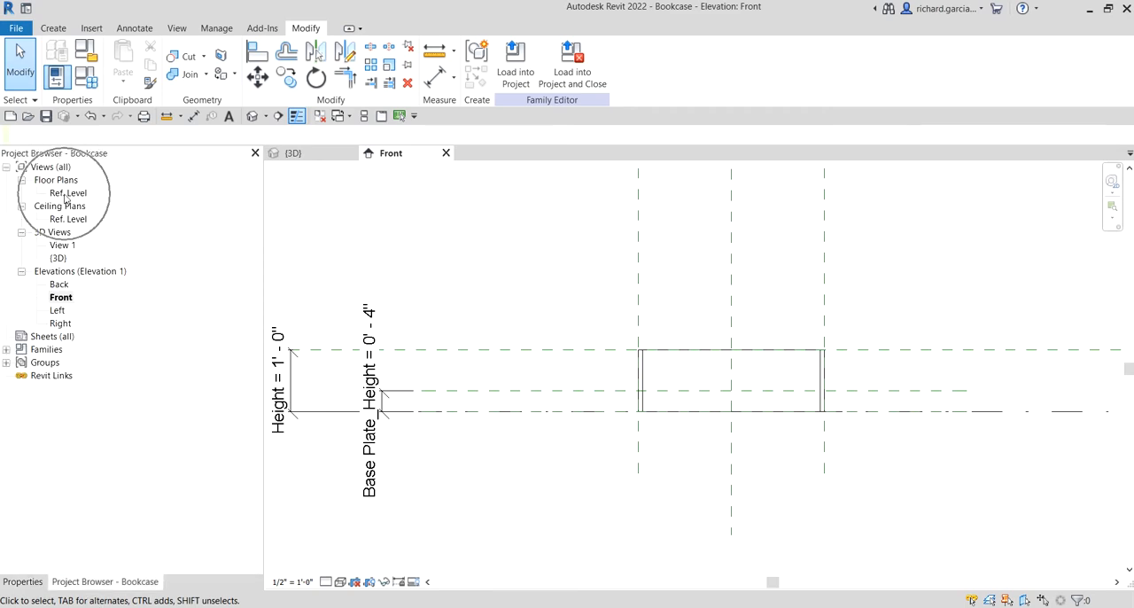
{"action": "double_click", "coordinate": [66, 193]}
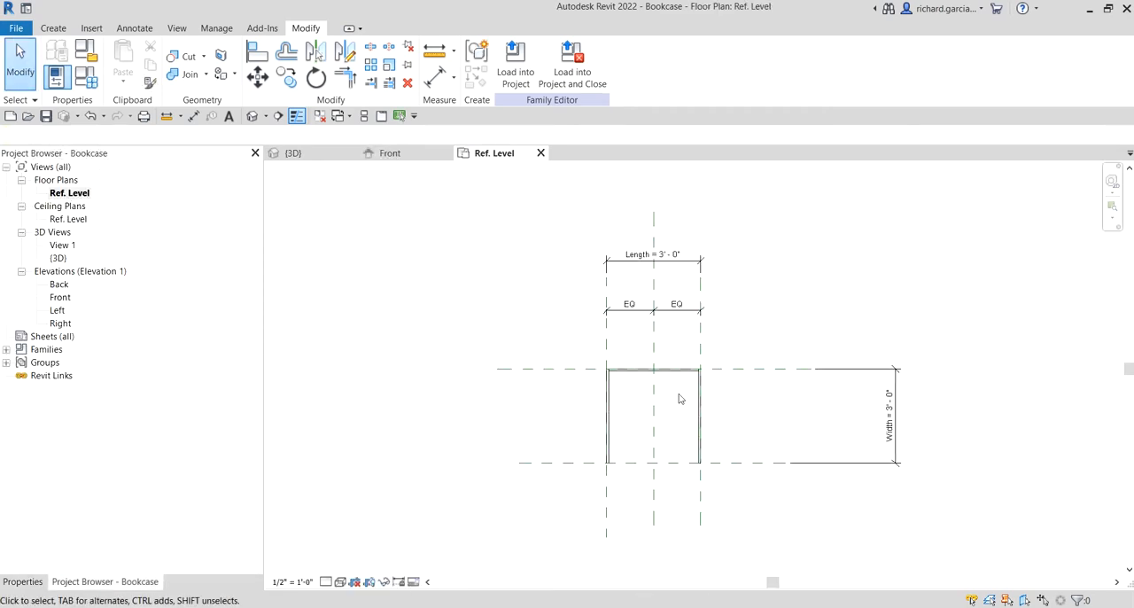
Examine the Front reference plane in plan, along the open edge of the bookcase between its side panels
{"action": "scroll", "coordinate": [763, 470], "scroll_direction": "up", "scroll_amount": 2}
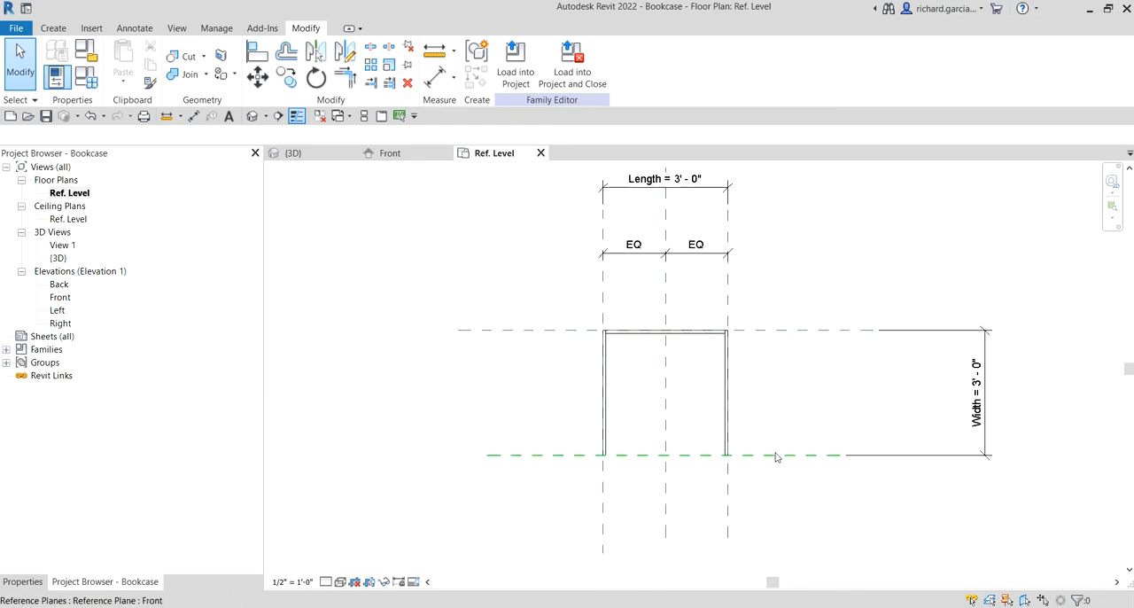
{"action": "key", "text": "ctrl"}
{"action": "key", "text": "ctrl"}
{"action": "key", "text": "ctrl"}
{"action": "key", "text": "ctrl"}
{"action": "scroll", "coordinate": [678, 458], "scroll_direction": "down", "scroll_amount": 3}
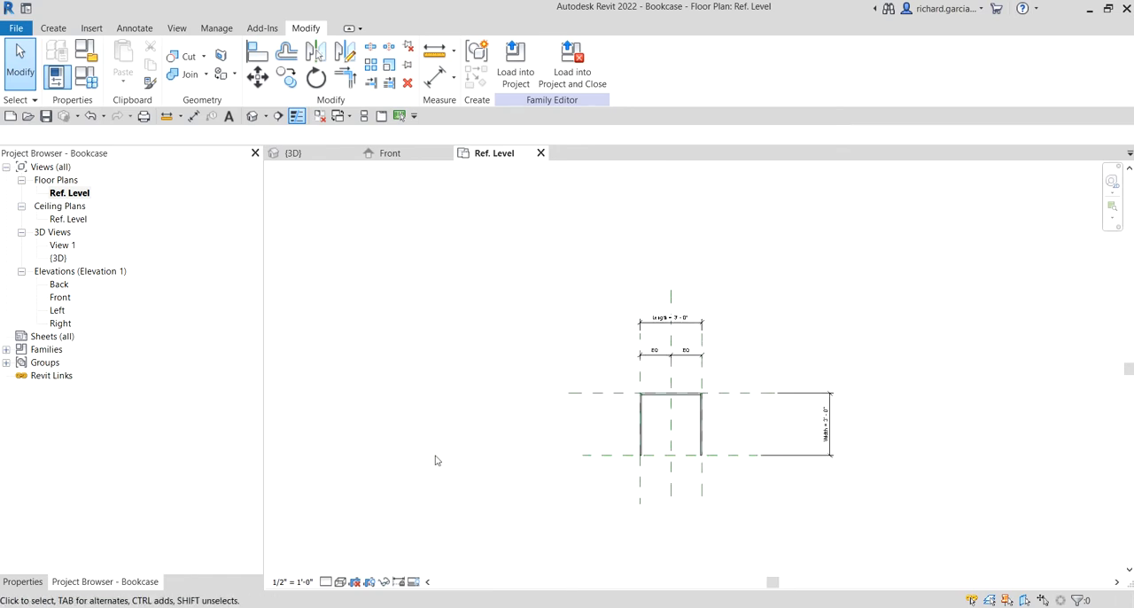
{"action": "scroll", "coordinate": [750, 465], "scroll_direction": "down", "scroll_amount": 3}
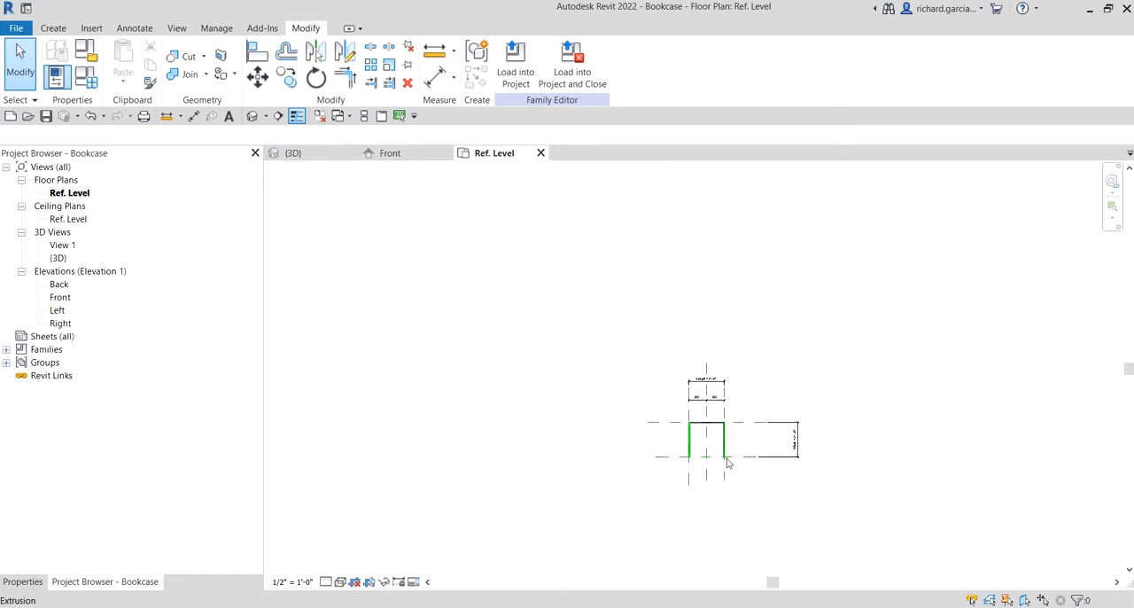
{"action": "scroll", "coordinate": [729, 470], "scroll_direction": "up", "scroll_amount": 10}
{"action": "scroll", "coordinate": [738, 455], "scroll_direction": "down", "scroll_amount": 2}
{"action": "middle_click_drag", "start_coordinate": [765, 470], "coordinate": [766, 467]}
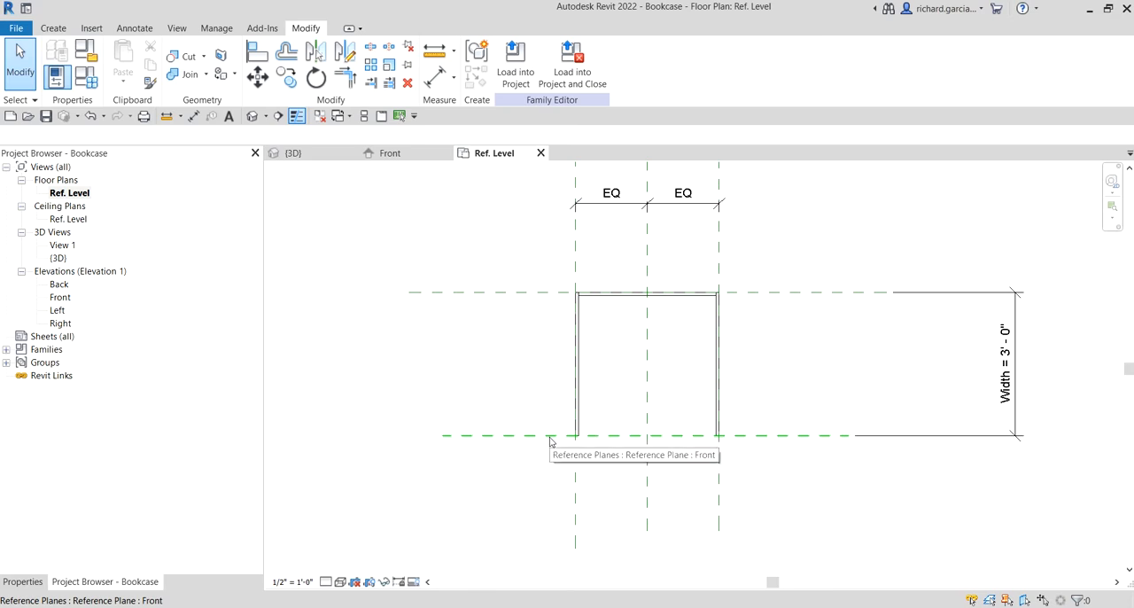
{"action": "key", "text": "ctrl"}
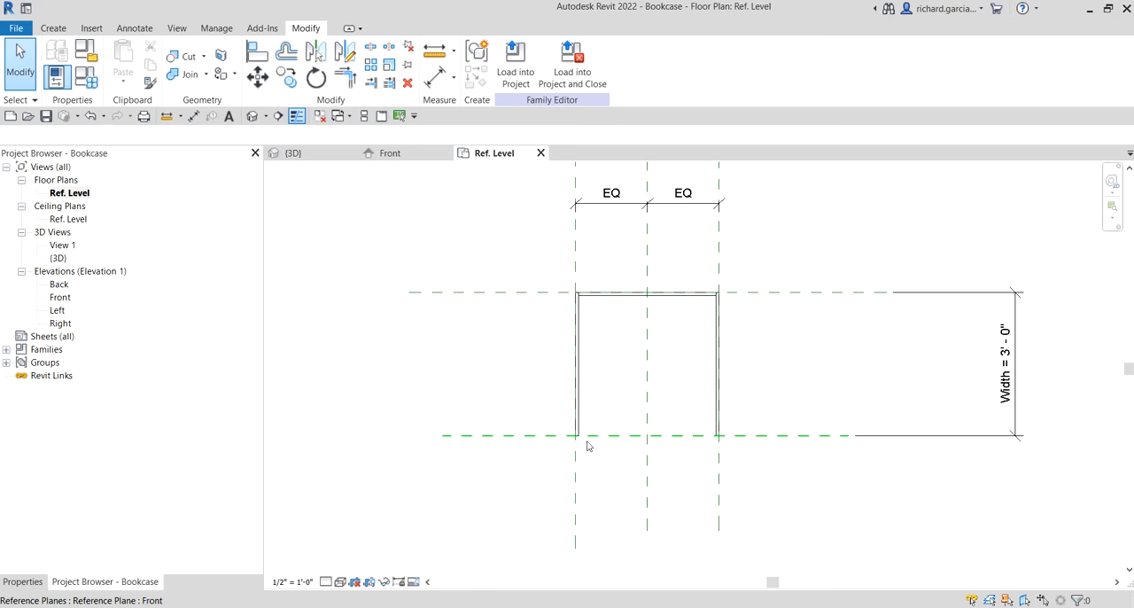
{"action": "key", "text": "ctrl"}
In the Front elevation, start a solid extrusion with its work plane set to Reference Plane : Front
{"action": "double_click", "coordinate": [62, 299]}
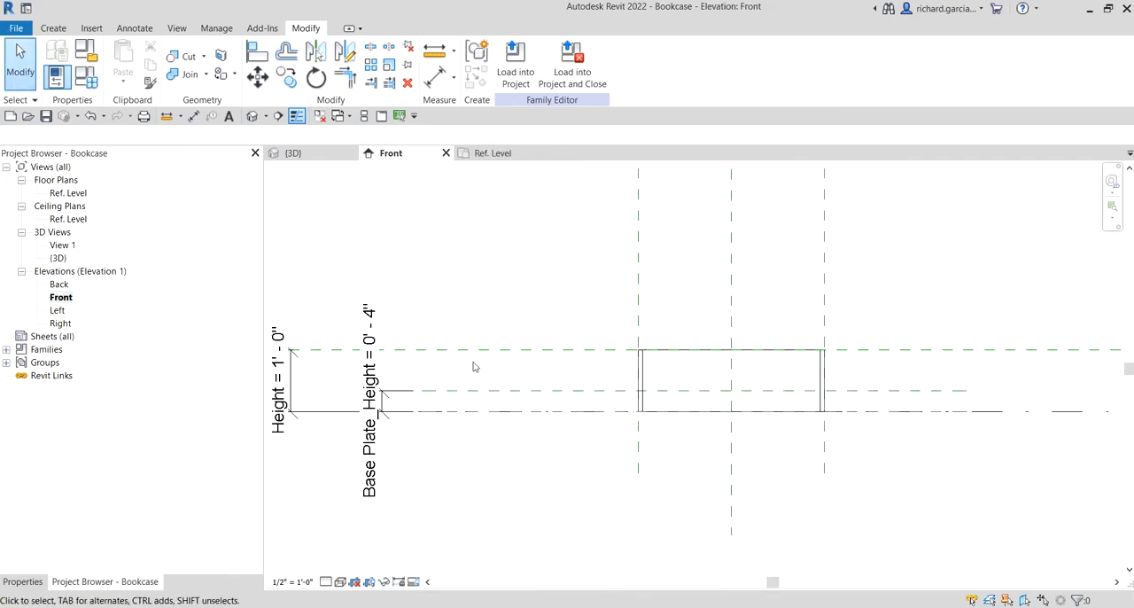
{"action": "left_click", "coordinate": [56, 29]}
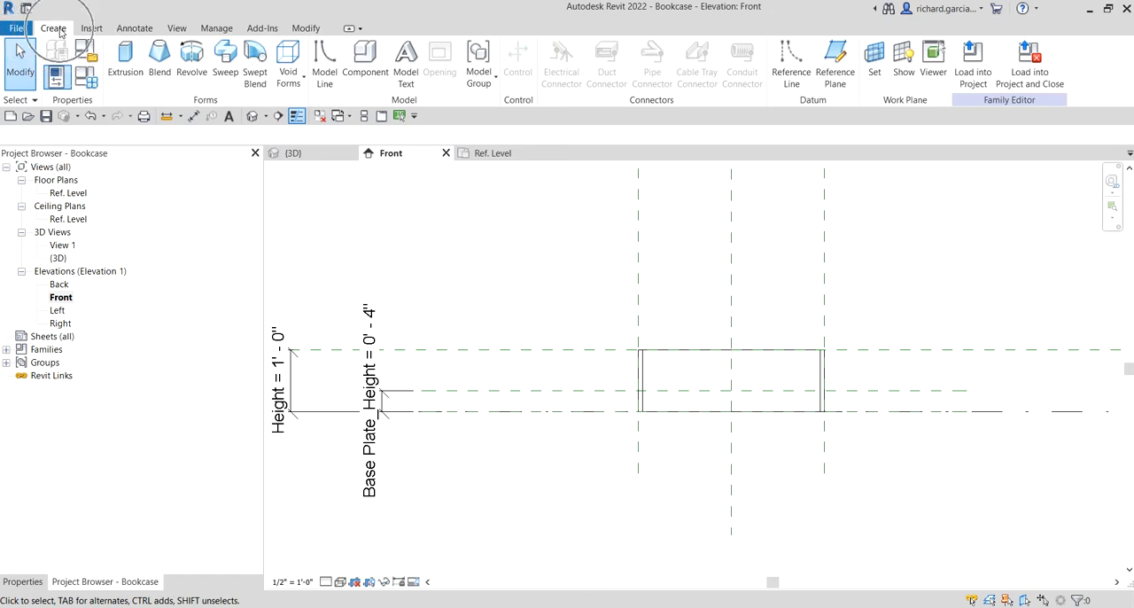
{"action": "left_click", "coordinate": [133, 63]}
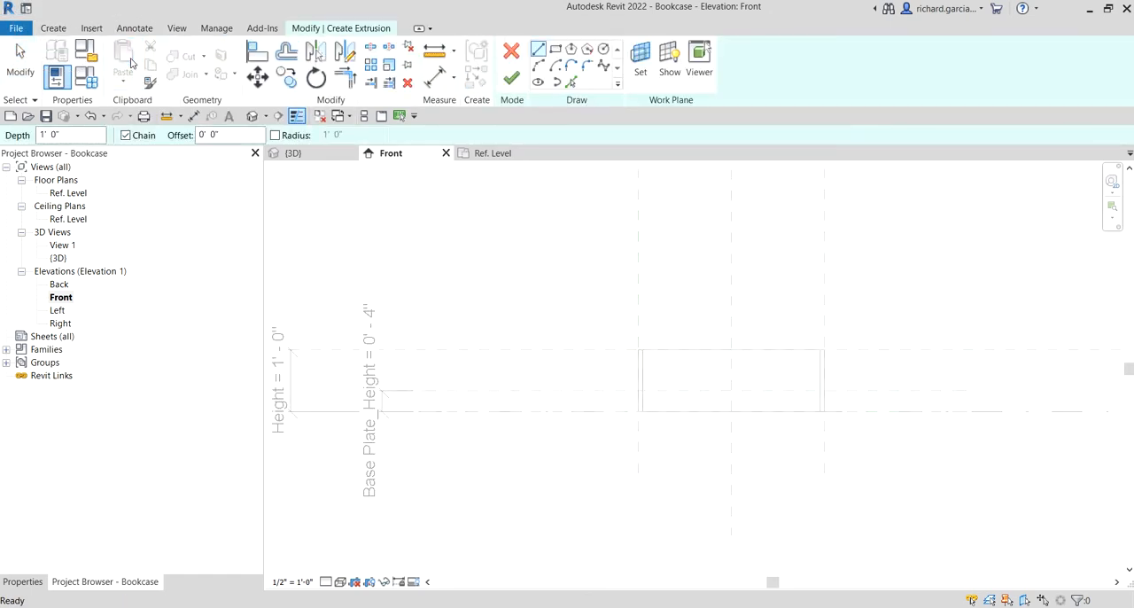
{"action": "left_click", "coordinate": [642, 67]}
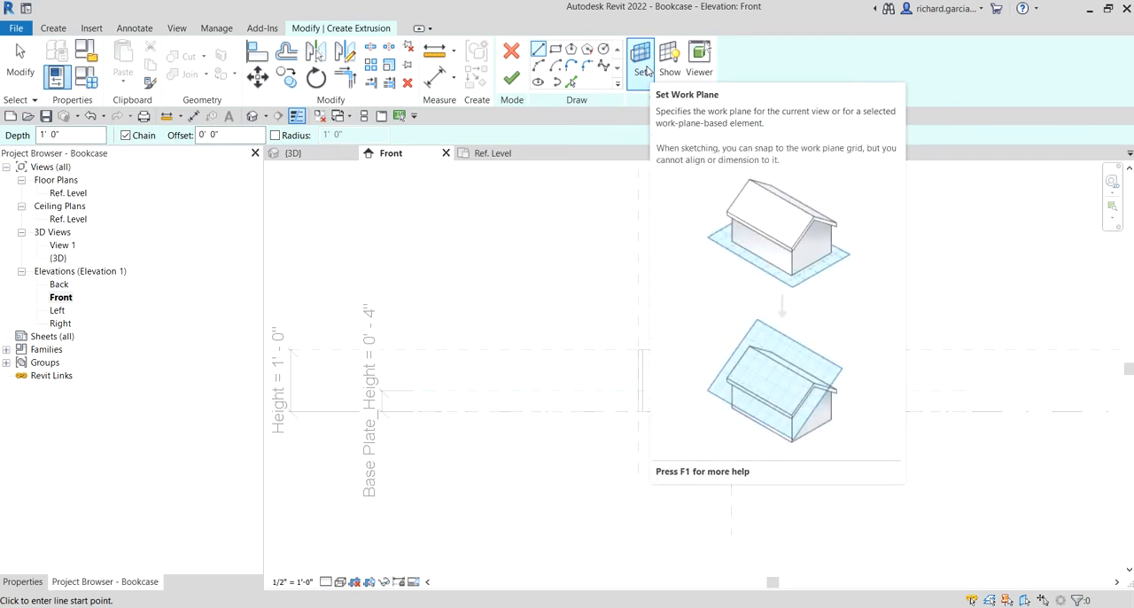
{"action": "left_click", "coordinate": [645, 69]}
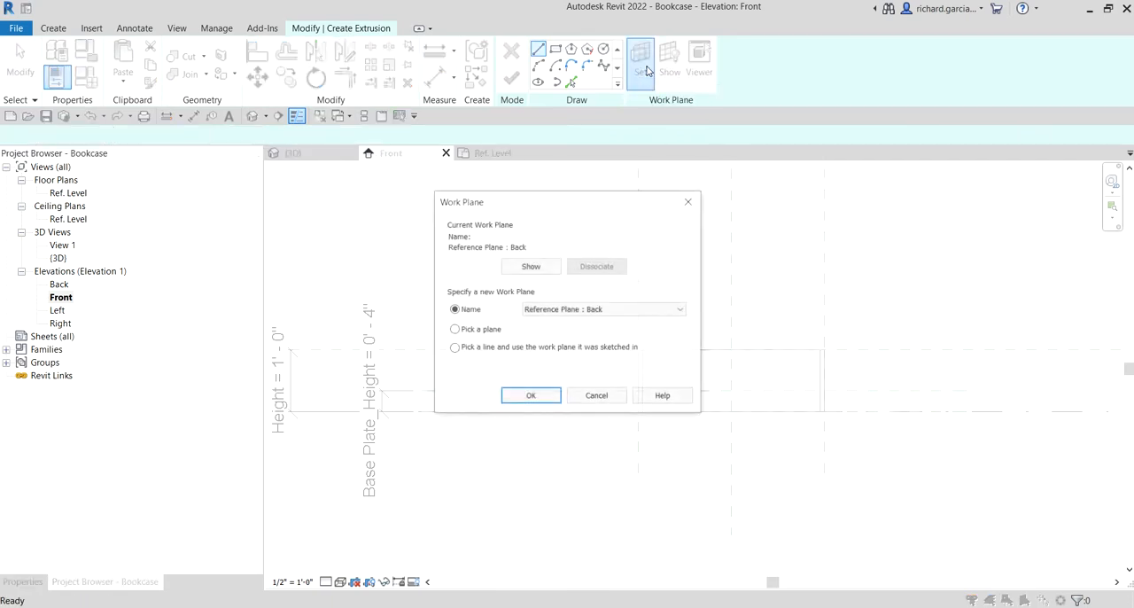
{"action": "left_click", "coordinate": [461, 311]}
{"action": "left_click", "coordinate": [576, 315]}
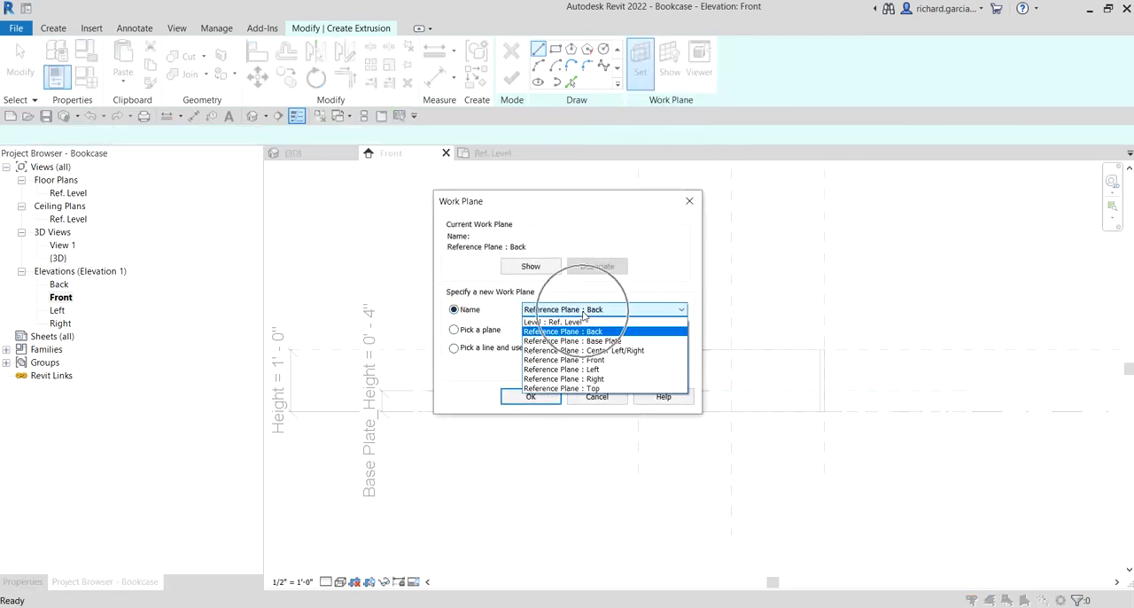
{"action": "left_click", "coordinate": [578, 363]}
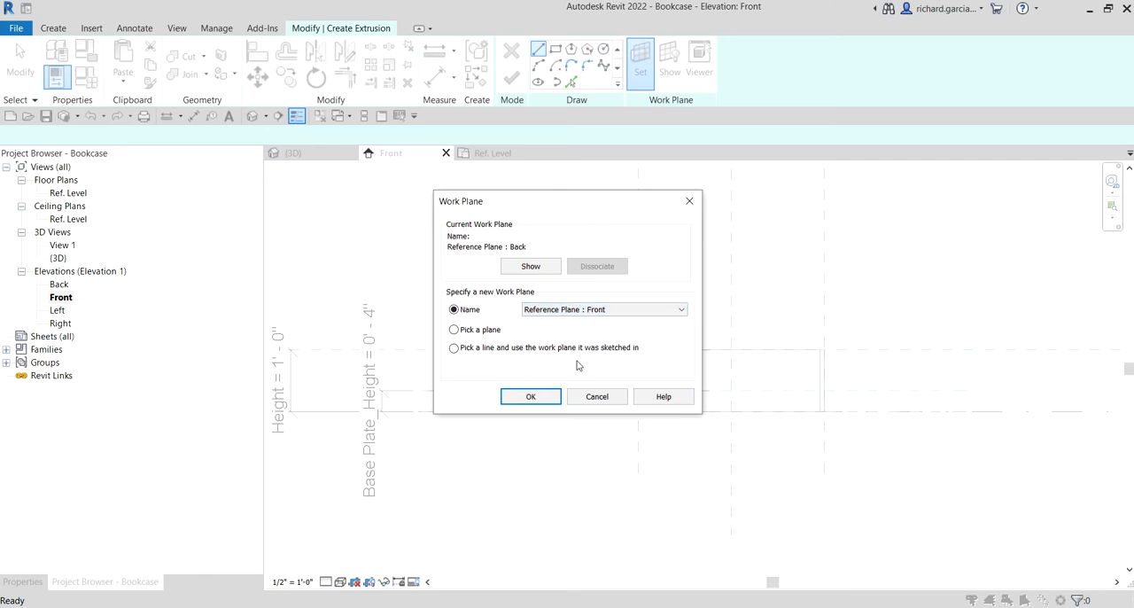
{"action": "left_click", "coordinate": [529, 397]}
Sketch a rectangle about 2' 9" wide between the side panels, below the Base Plate reference plane and above the reference level
{"action": "scroll", "coordinate": [711, 416], "scroll_direction": "up", "scroll_amount": 3}
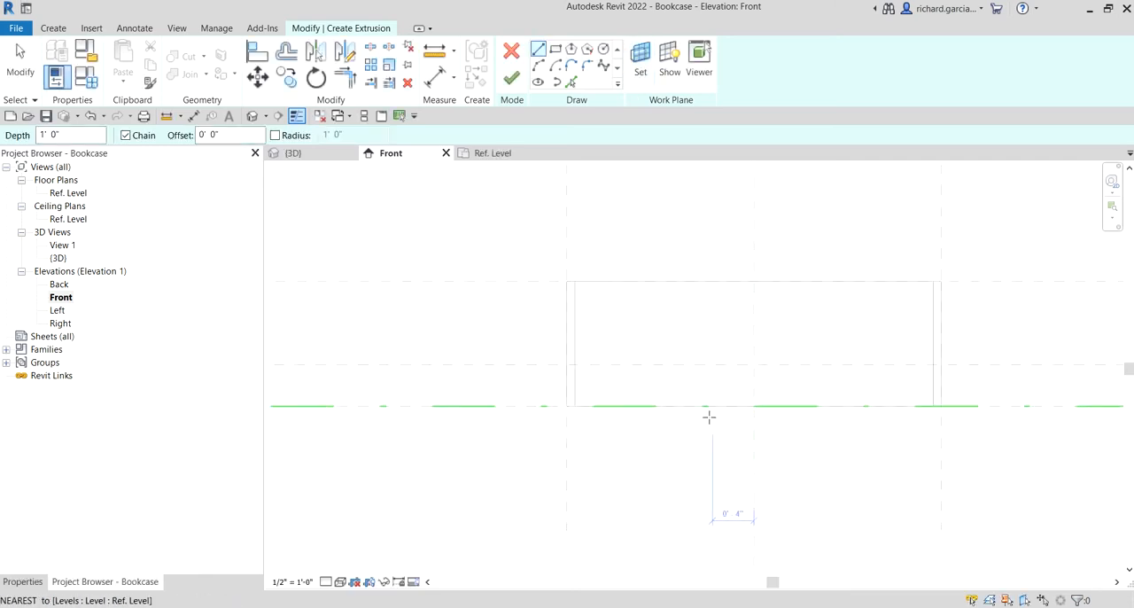
{"action": "middle_click_drag", "start_coordinate": [742, 439], "coordinate": [662, 434]}
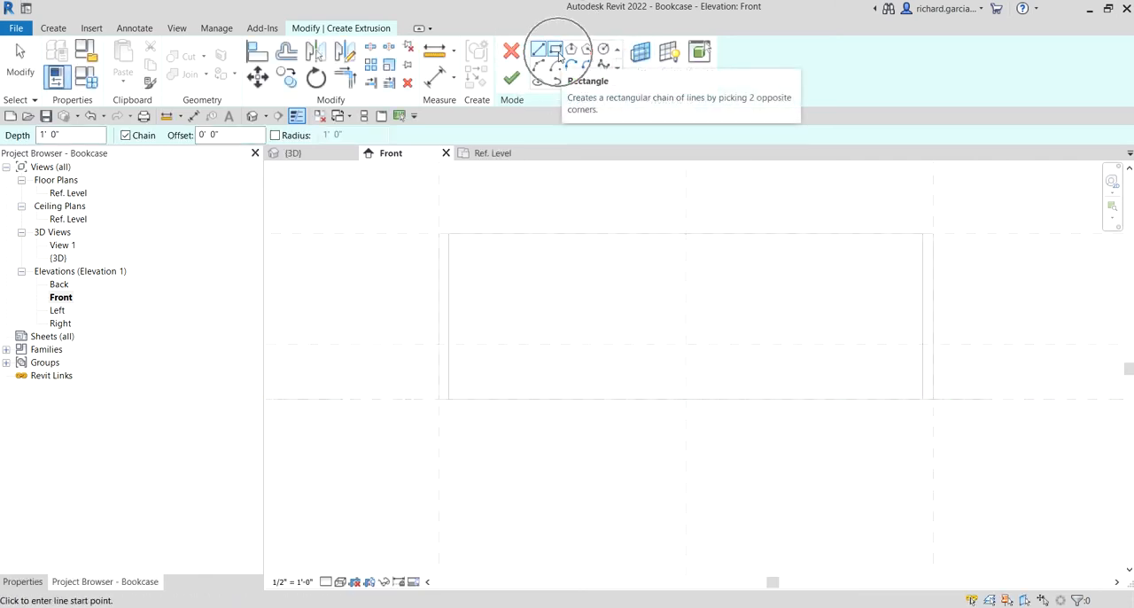
{"action": "left_click", "coordinate": [555, 51]}
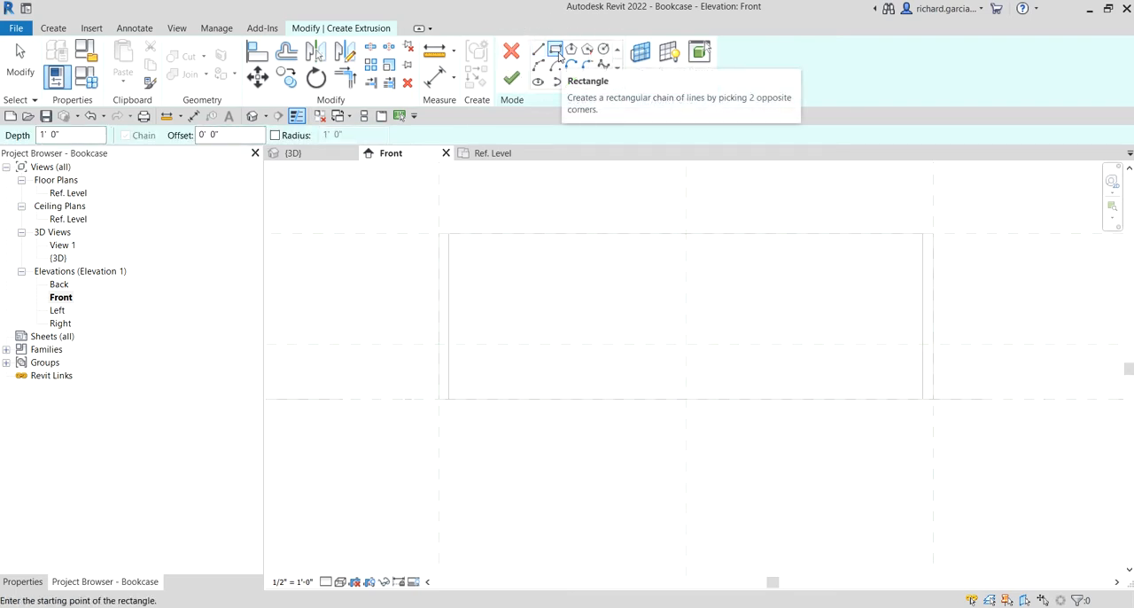
{"action": "scroll", "coordinate": [460, 377], "scroll_direction": "up", "scroll_amount": 2}
{"action": "left_click", "coordinate": [457, 340]}
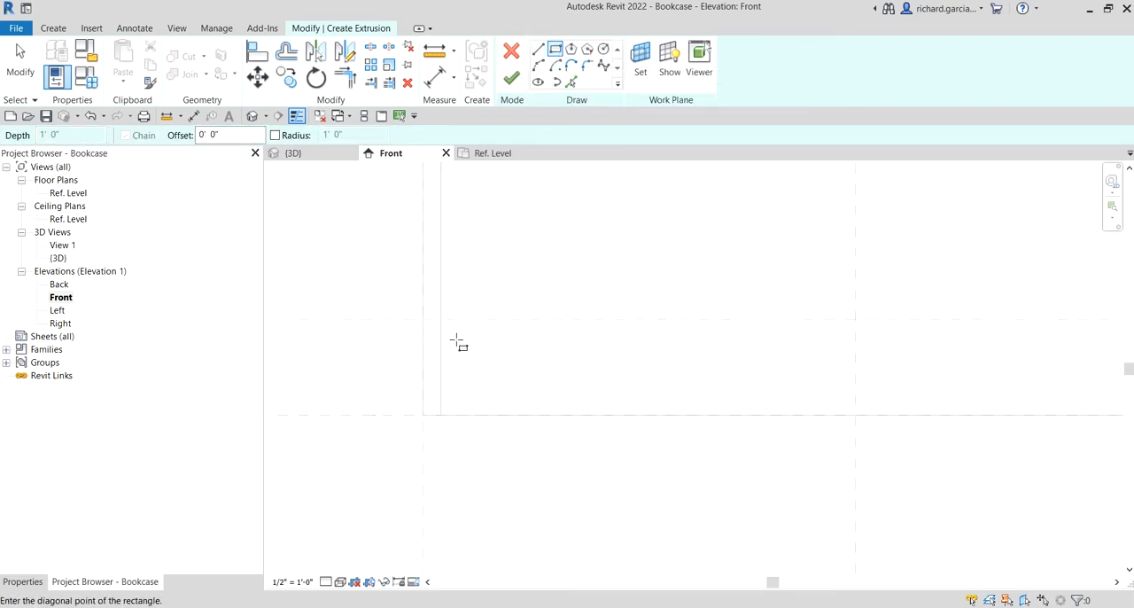
{"action": "scroll", "coordinate": [669, 378], "scroll_direction": "down", "scroll_amount": 2}
{"action": "middle_click_drag", "start_coordinate": [889, 401], "coordinate": [666, 393]}
{"action": "left_click", "coordinate": [829, 385]}
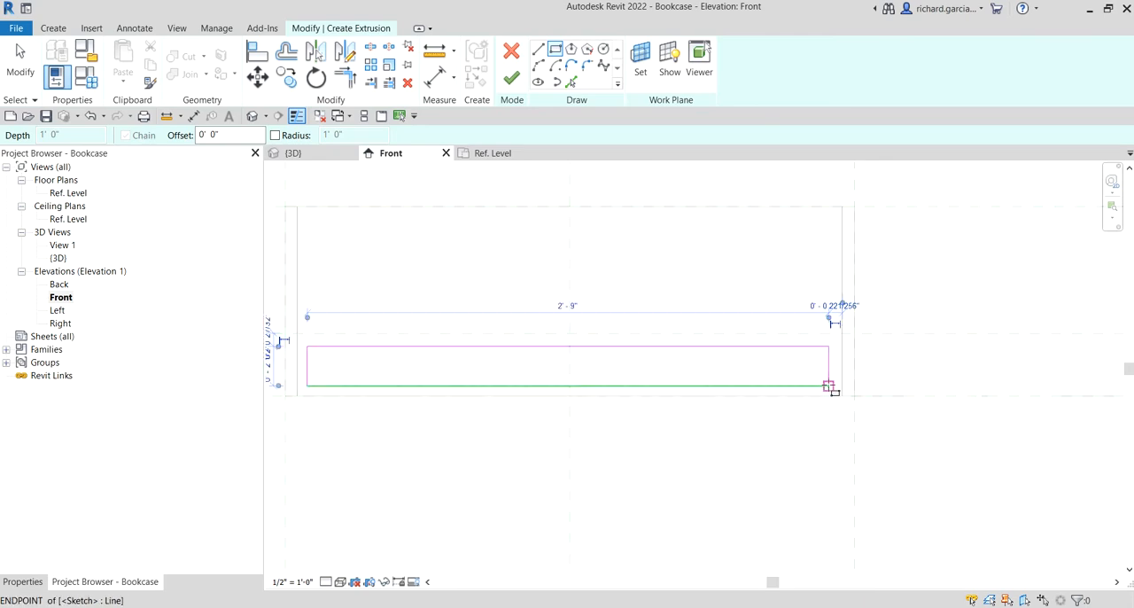
{"action": "key", "text": "Escape"}
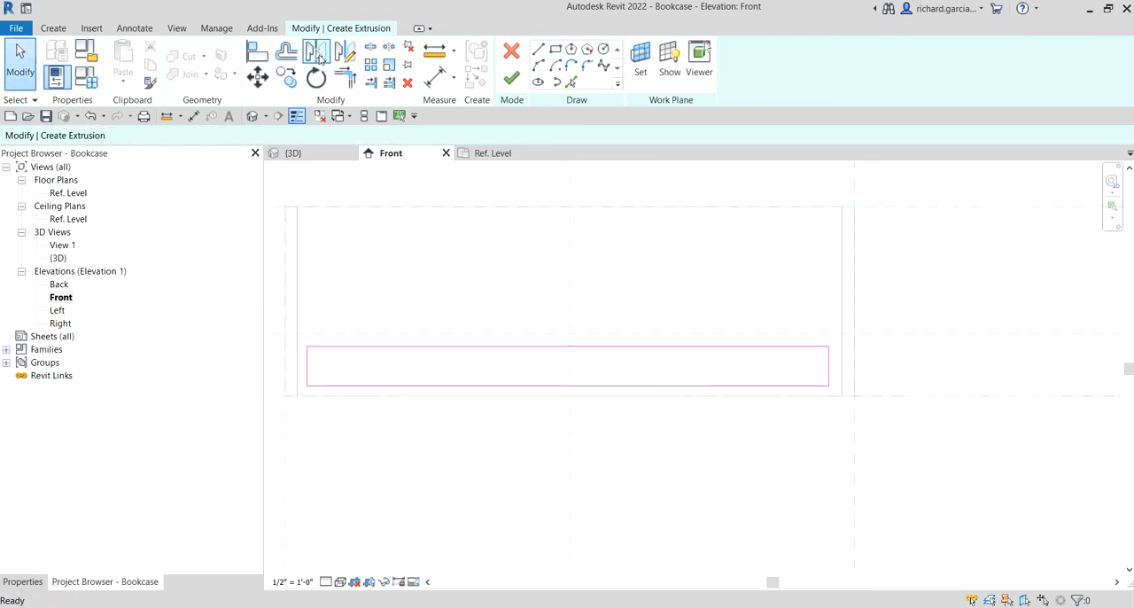
Align the rectangle's top edge with the Base Plate reference plane and lock it
{"action": "left_click", "coordinate": [257, 53]}
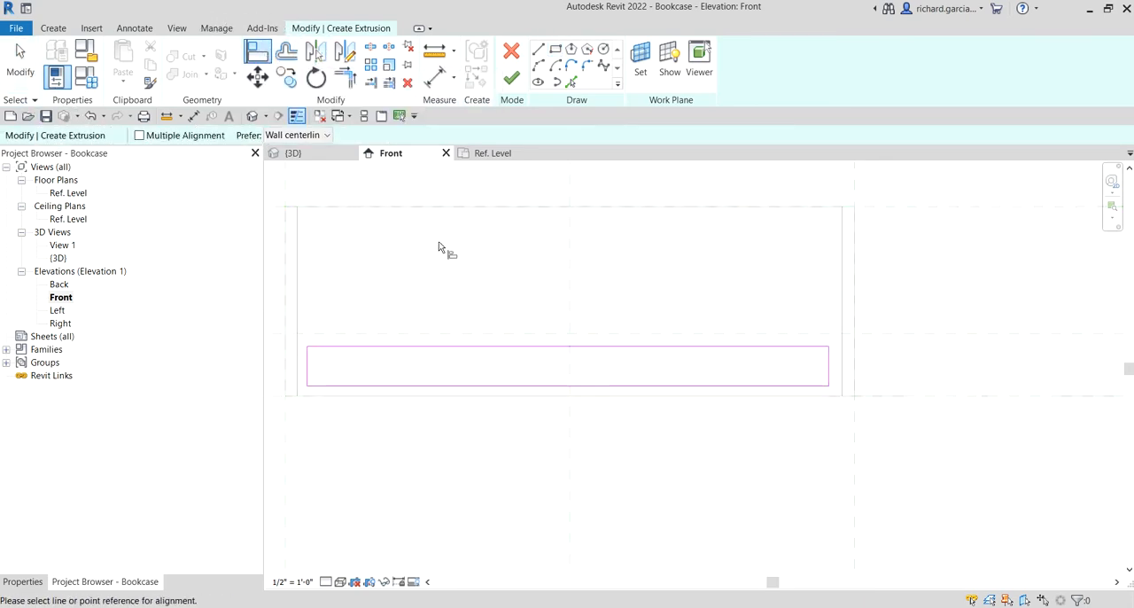
{"action": "scroll", "coordinate": [443, 258], "scroll_direction": "down", "scroll_amount": 3}
{"action": "middle_click_drag", "start_coordinate": [408, 291], "coordinate": [510, 298]}
{"action": "scroll", "coordinate": [504, 302], "scroll_direction": "up", "scroll_amount": 2}
{"action": "left_click", "coordinate": [522, 317]}
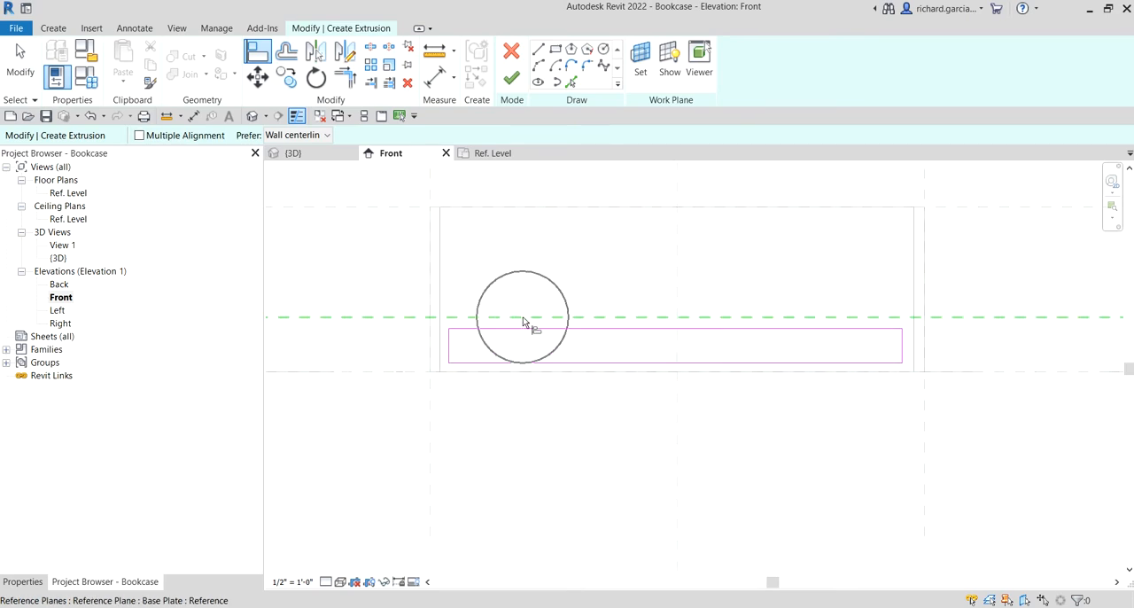
{"action": "left_click", "coordinate": [523, 334]}
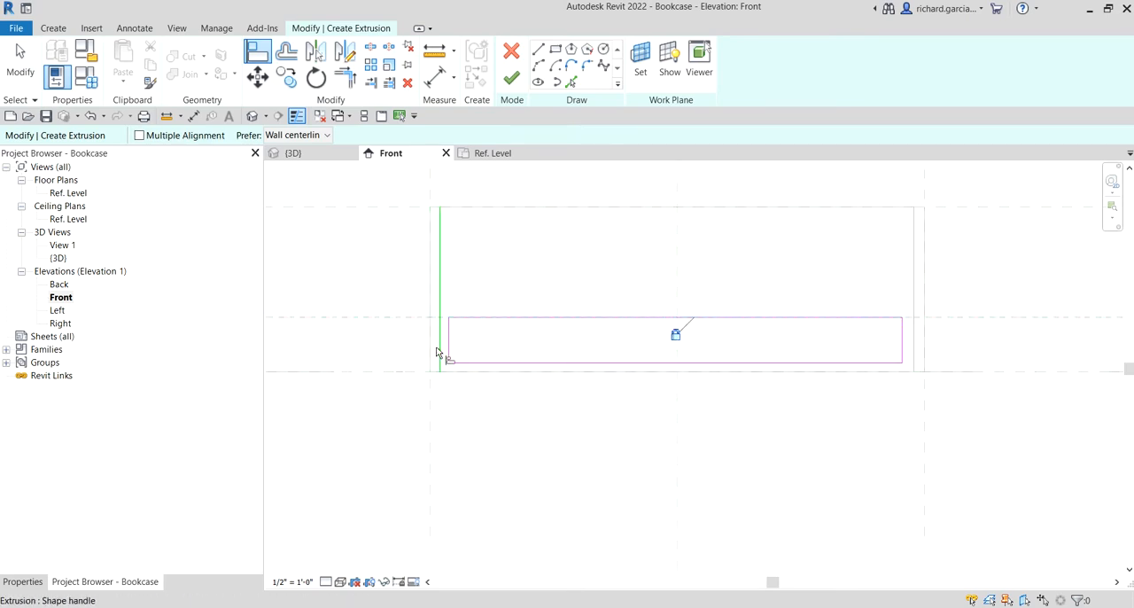
Align the rectangle's left and right edges with the inner faces of the side panels and lock both alignments
{"action": "scroll", "coordinate": [443, 348], "scroll_direction": "up", "scroll_amount": 1}
{"action": "left_click", "coordinate": [455, 333]}
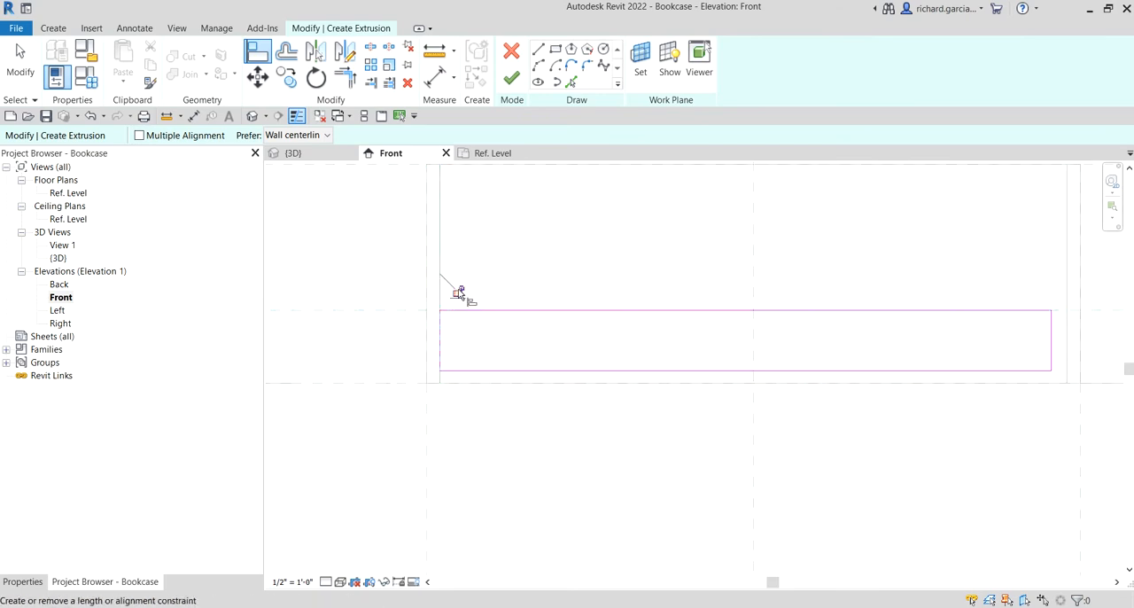
{"action": "left_click", "coordinate": [458, 292]}
{"action": "scroll", "coordinate": [606, 329], "scroll_direction": "down", "scroll_amount": 1}
{"action": "middle_click_drag", "start_coordinate": [913, 347], "coordinate": [635, 335]}
{"action": "scroll", "coordinate": [688, 318], "scroll_direction": "up", "scroll_amount": 3}
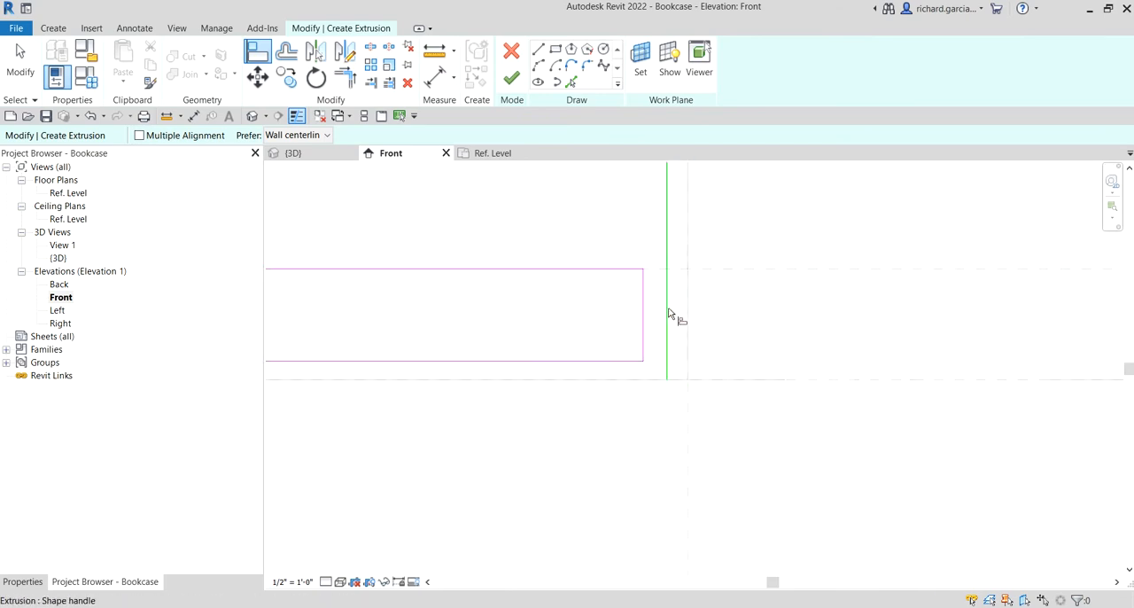
{"action": "left_click", "coordinate": [668, 313]}
{"action": "left_click", "coordinate": [644, 313]}
{"action": "left_click", "coordinate": [649, 254]}
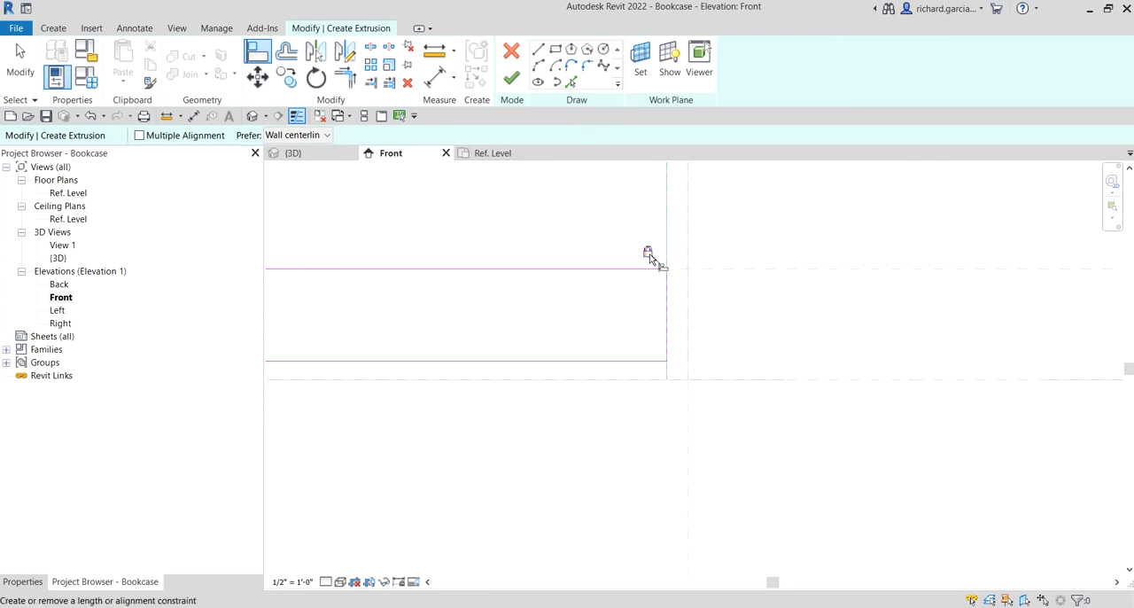
Align the rectangle's bottom edge with the reference plane at the bottom of the bookcase, not the level or the extrusion, and lock it
{"action": "scroll", "coordinate": [623, 308], "scroll_direction": "down", "scroll_amount": 1}
{"action": "middle_click_drag", "start_coordinate": [580, 360], "coordinate": [725, 381]}
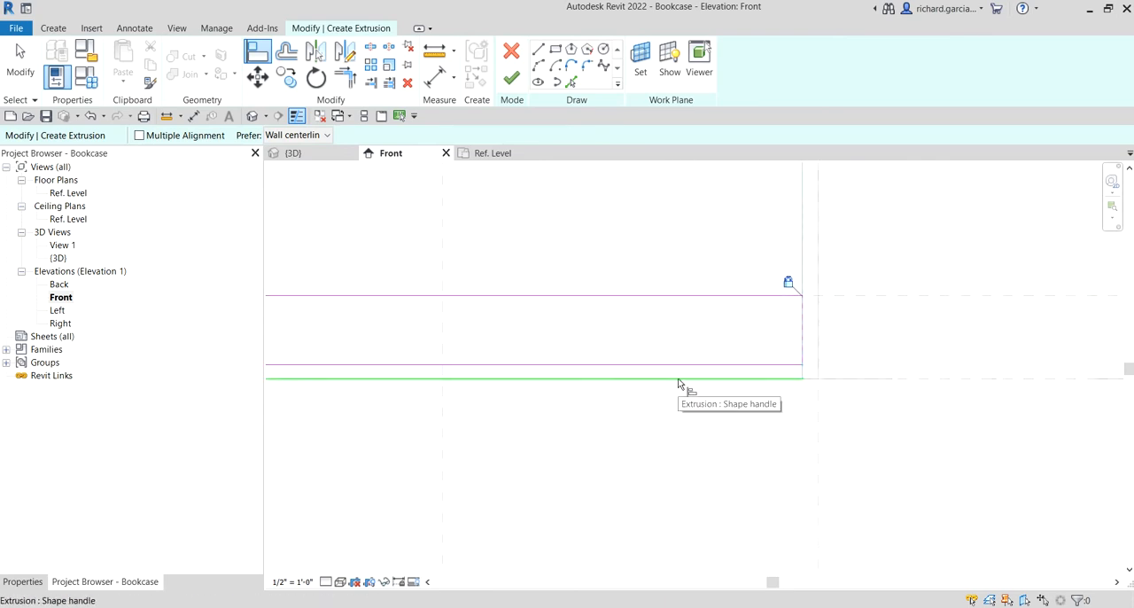
{"action": "key", "text": "Tab"}
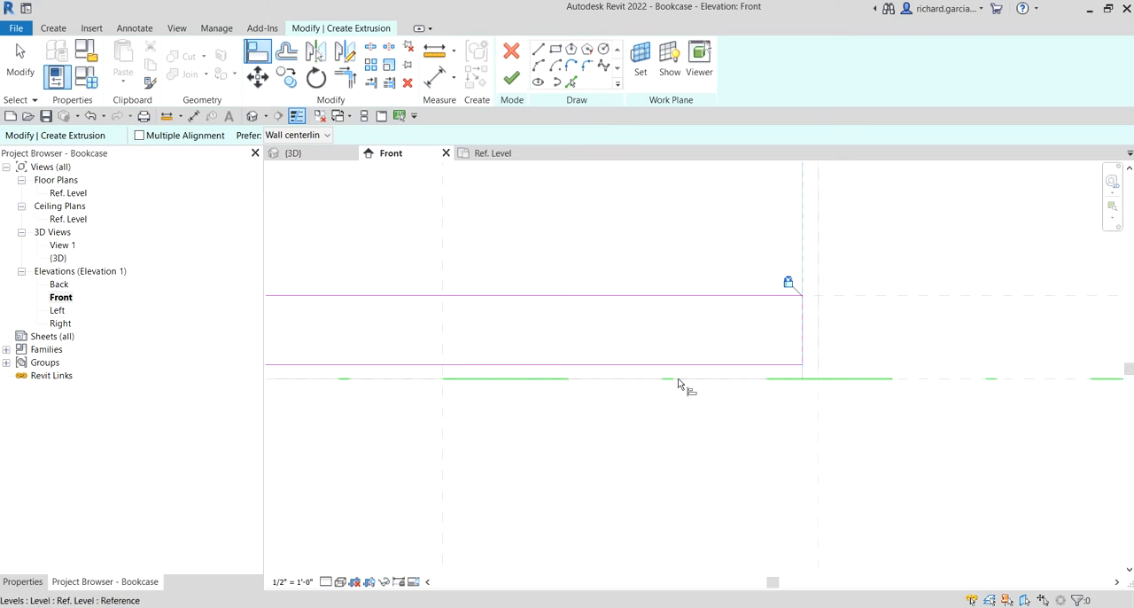
{"action": "key", "text": "Tab"}
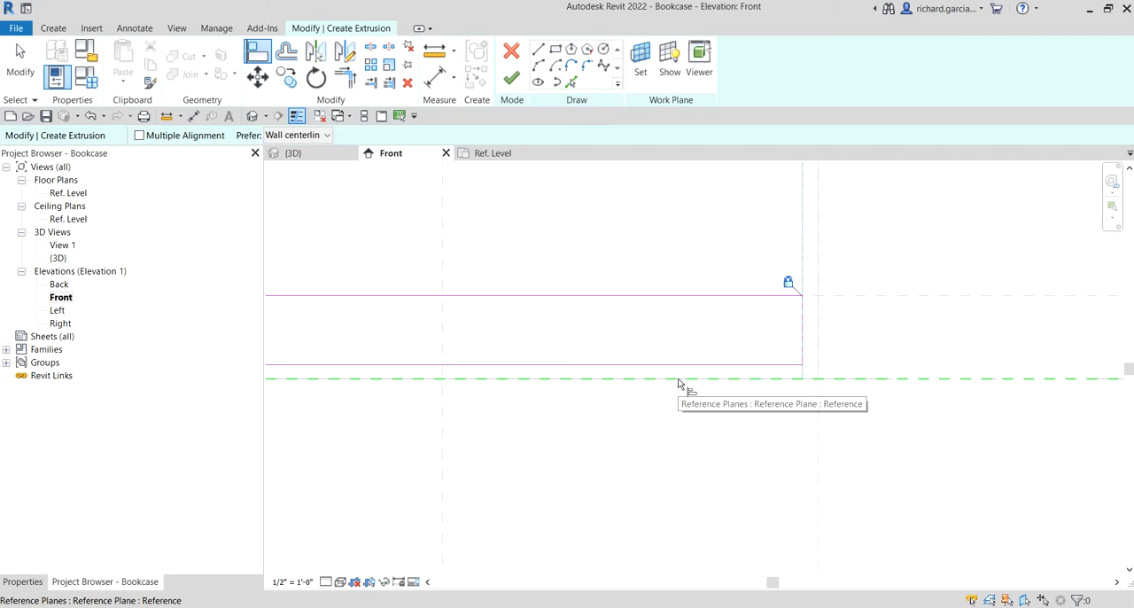
{"action": "left_click", "coordinate": [679, 381]}
{"action": "scroll", "coordinate": [676, 358], "scroll_direction": "up", "scroll_amount": 2}
{"action": "left_click", "coordinate": [670, 368]}
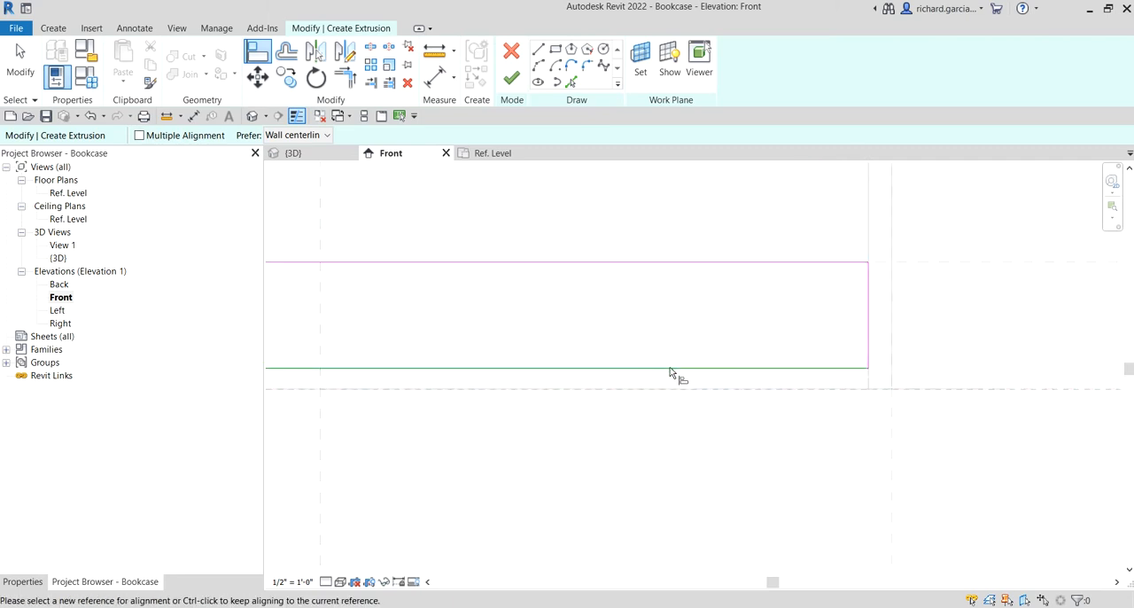
{"action": "scroll", "coordinate": [593, 441], "scroll_direction": "down", "scroll_amount": 2}
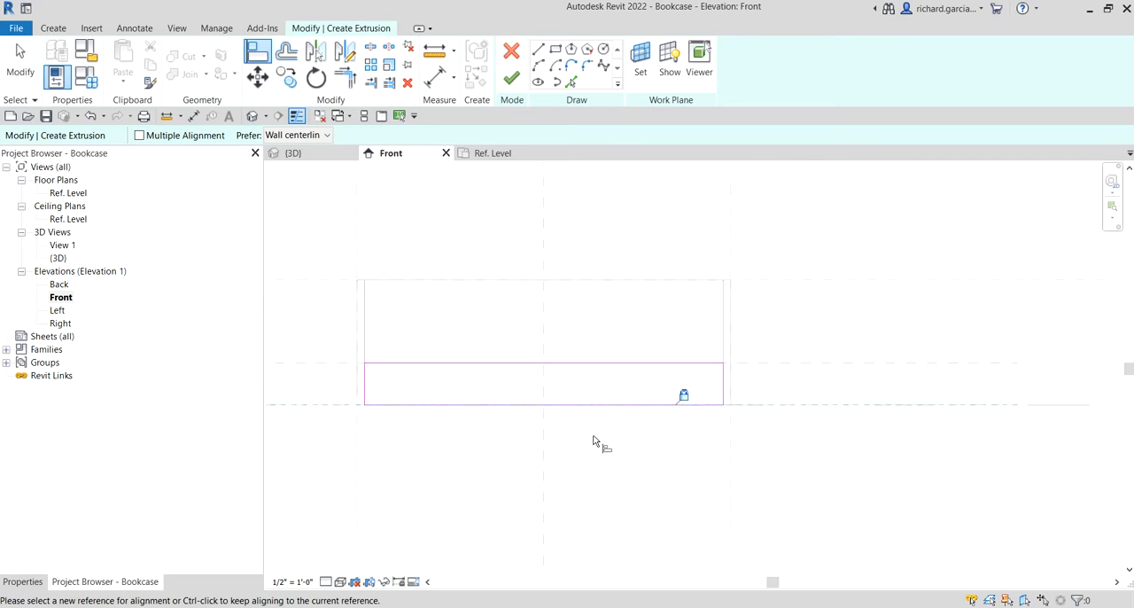
{"action": "middle_click_drag", "start_coordinate": [593, 441], "coordinate": [701, 460]}
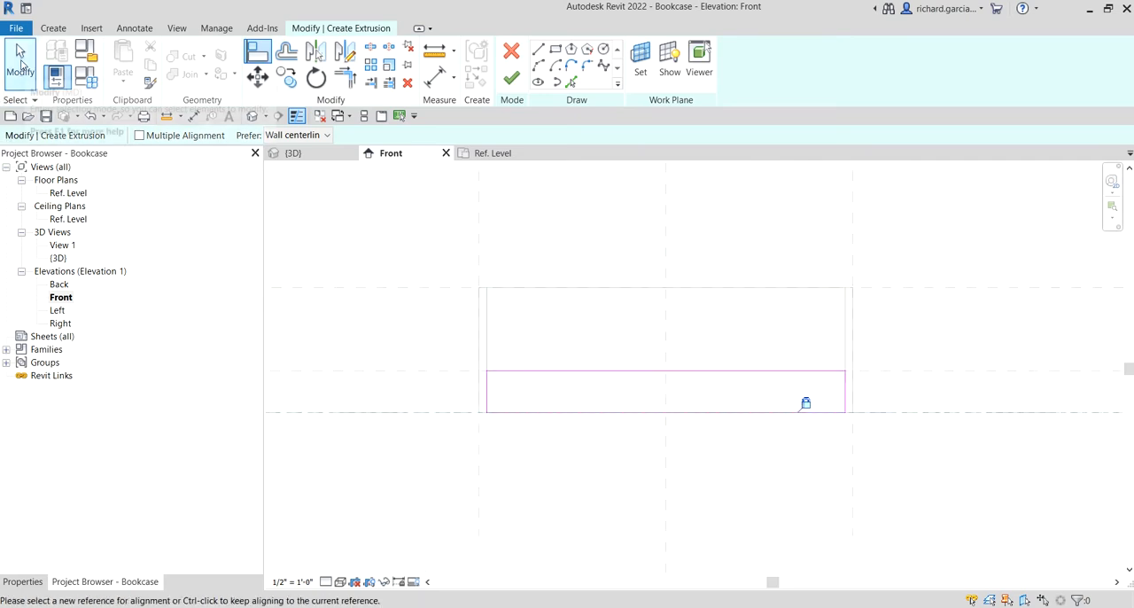
{"action": "left_click", "coordinate": [20, 60]}
Finish the base plate extrusion sketch and show the model in the default 3D view
{"action": "left_click", "coordinate": [27, 583]}
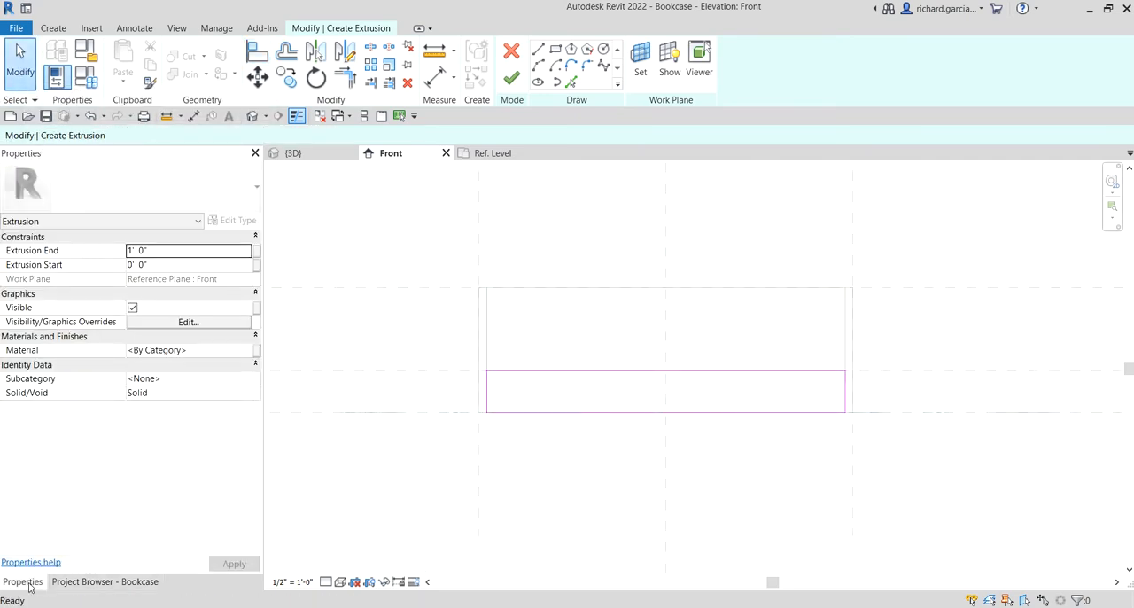
{"action": "left_click", "coordinate": [542, 400]}
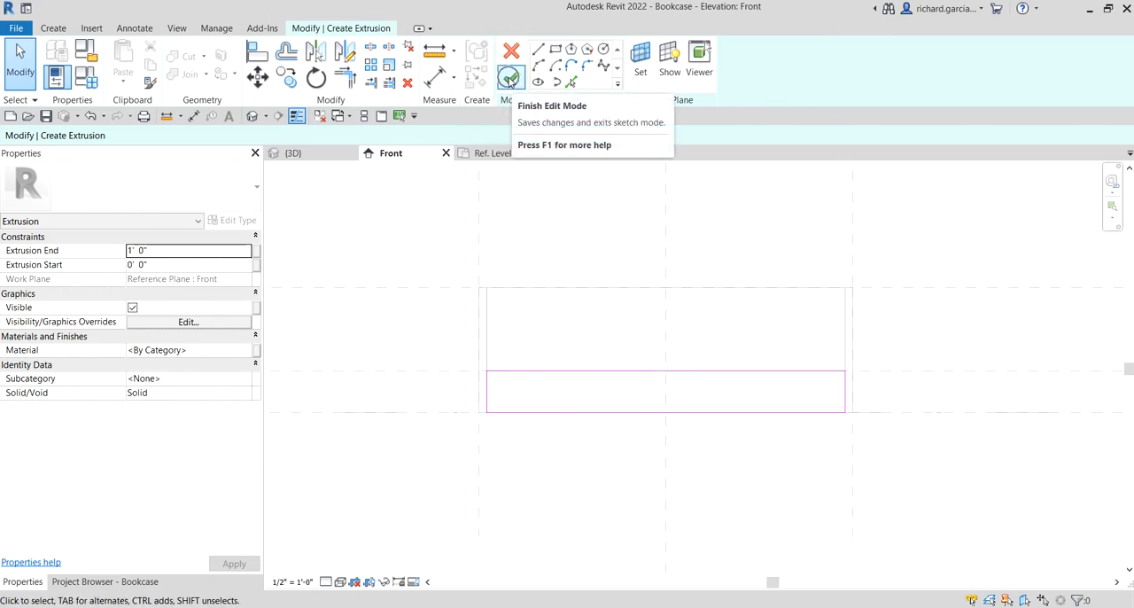
{"action": "left_click", "coordinate": [510, 82]}
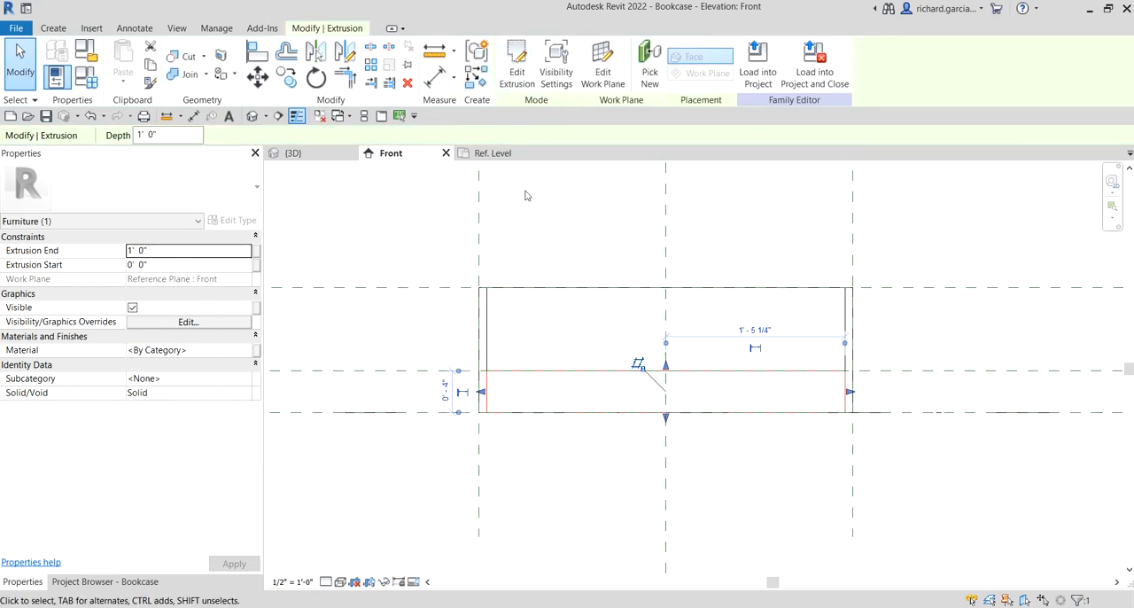
{"action": "left_click", "coordinate": [334, 219]}
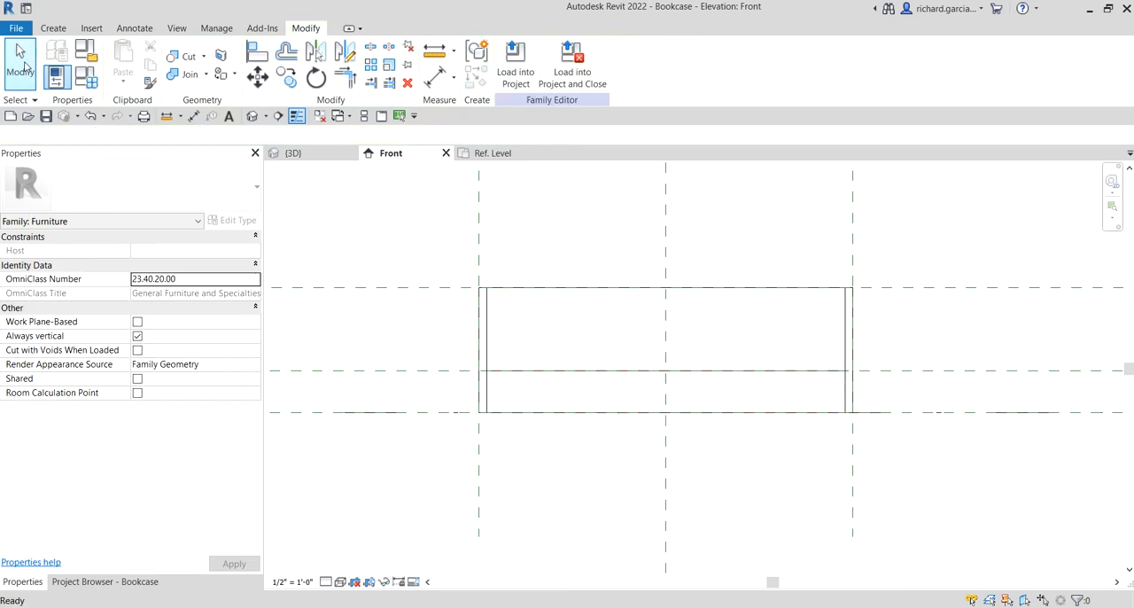
{"action": "left_click", "coordinate": [252, 116]}
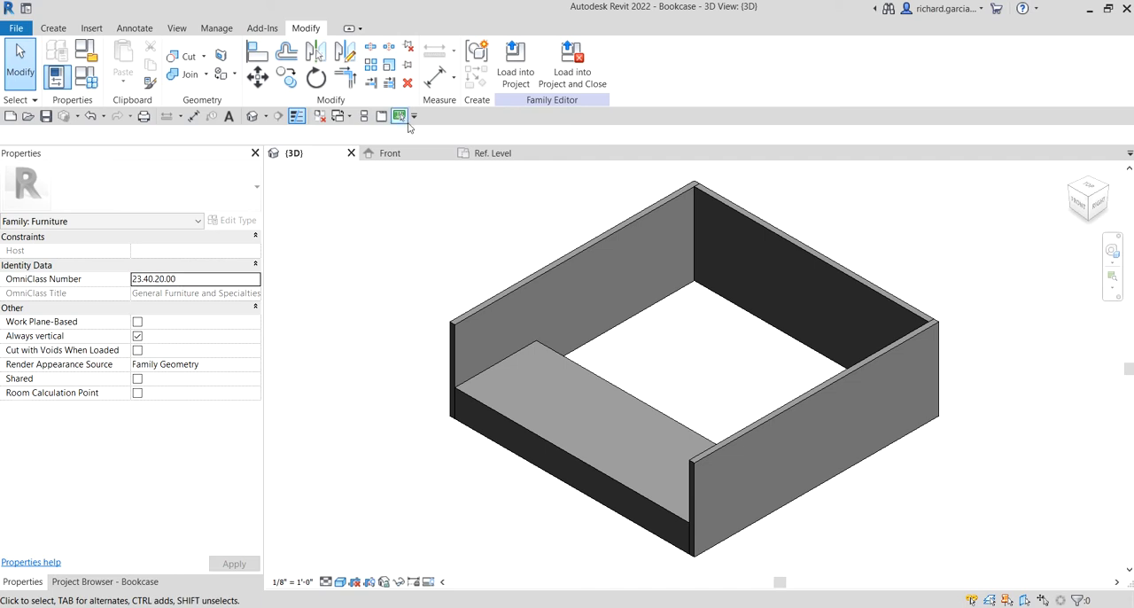
Add a family type parameter named Base Plate_Thickness, with discipline Common and type Length, grouped under Dimensions
{"action": "left_click", "coordinate": [87, 76]}
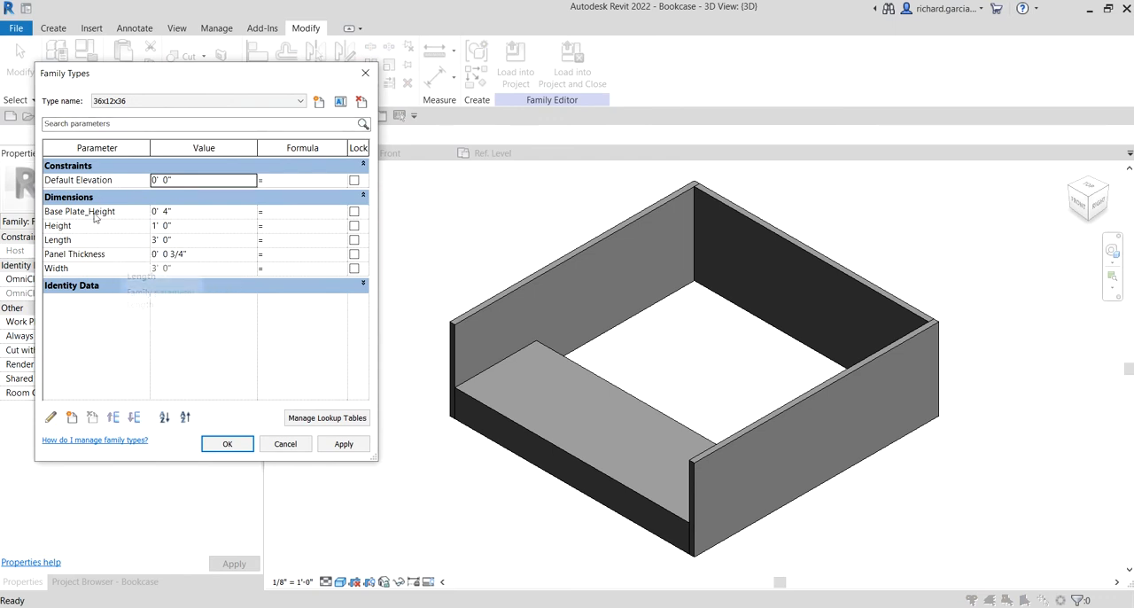
{"action": "left_click", "coordinate": [73, 418]}
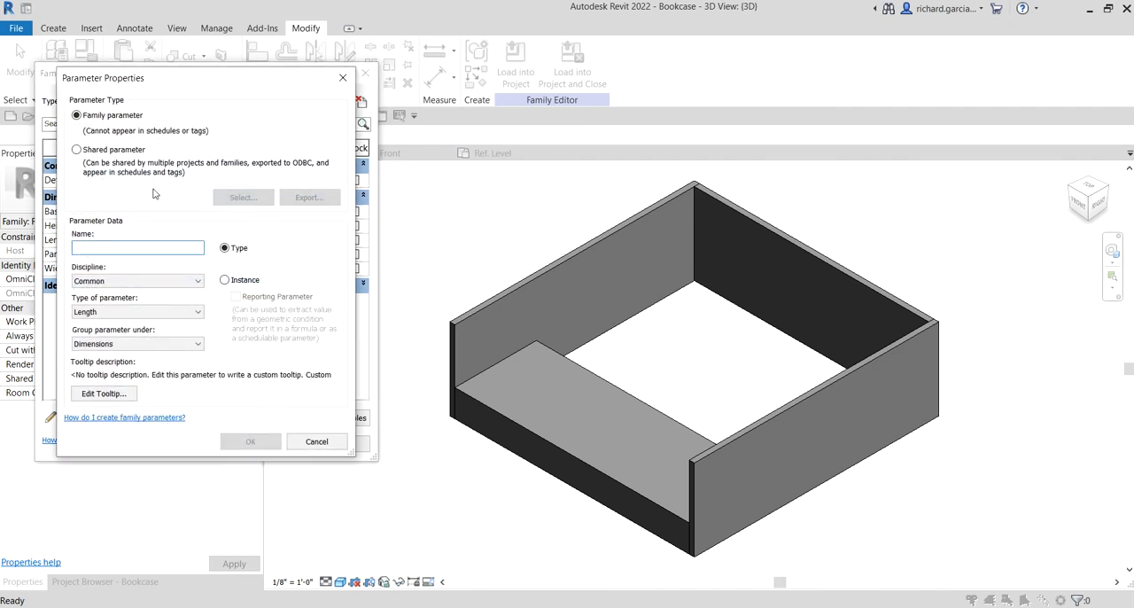
{"action": "left_click", "coordinate": [90, 246]}
{"action": "type", "text": "Base Plate_Thickness"}
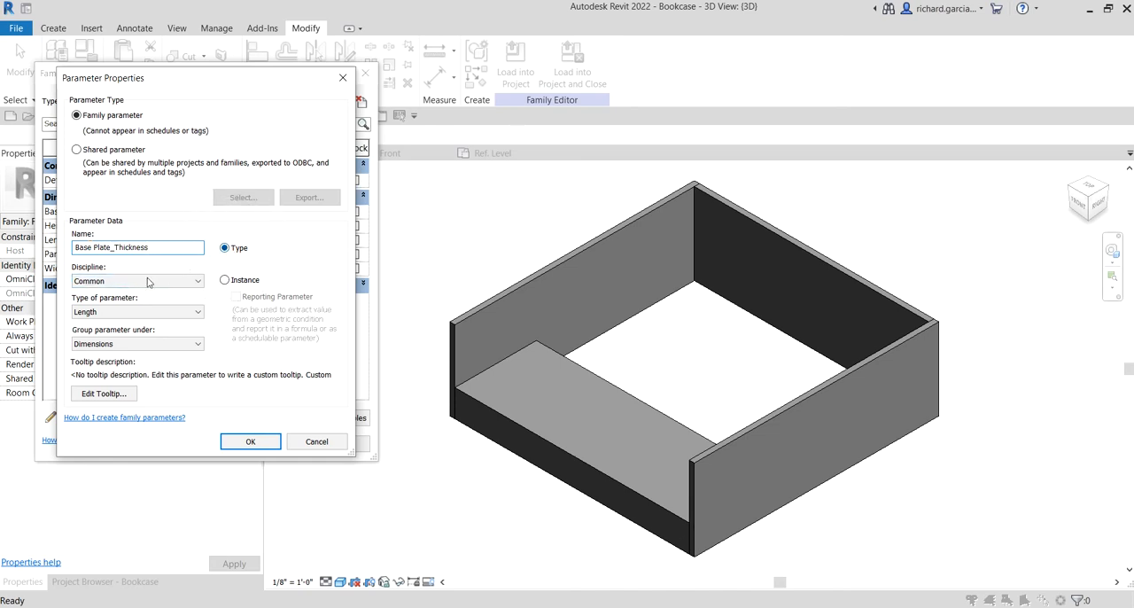
{"action": "left_click", "coordinate": [107, 282]}
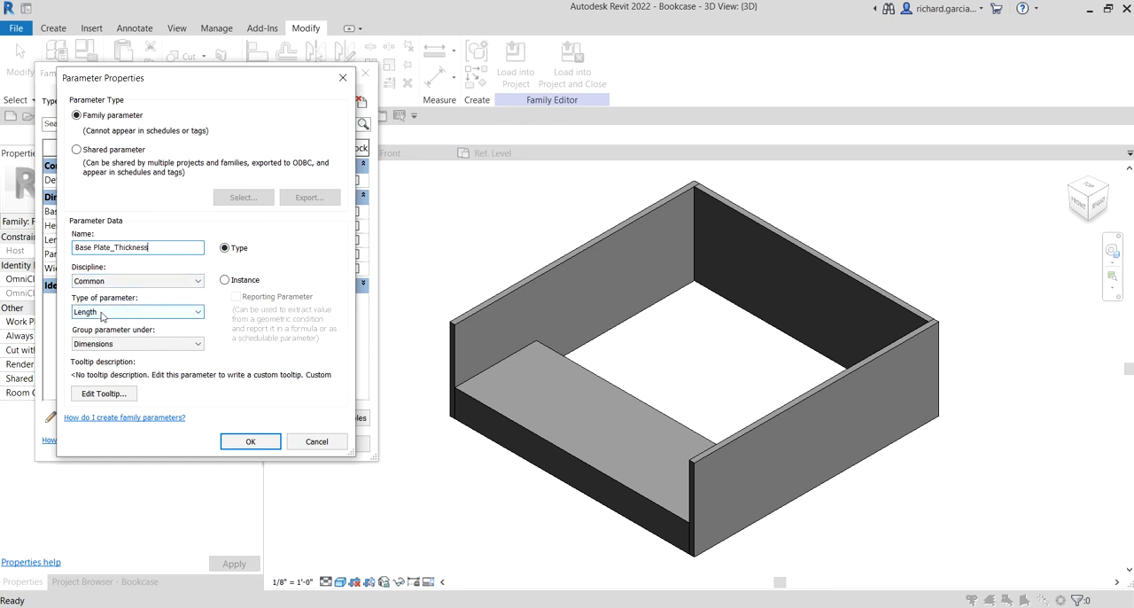
{"action": "left_click", "coordinate": [101, 311]}
{"action": "left_click", "coordinate": [111, 344]}
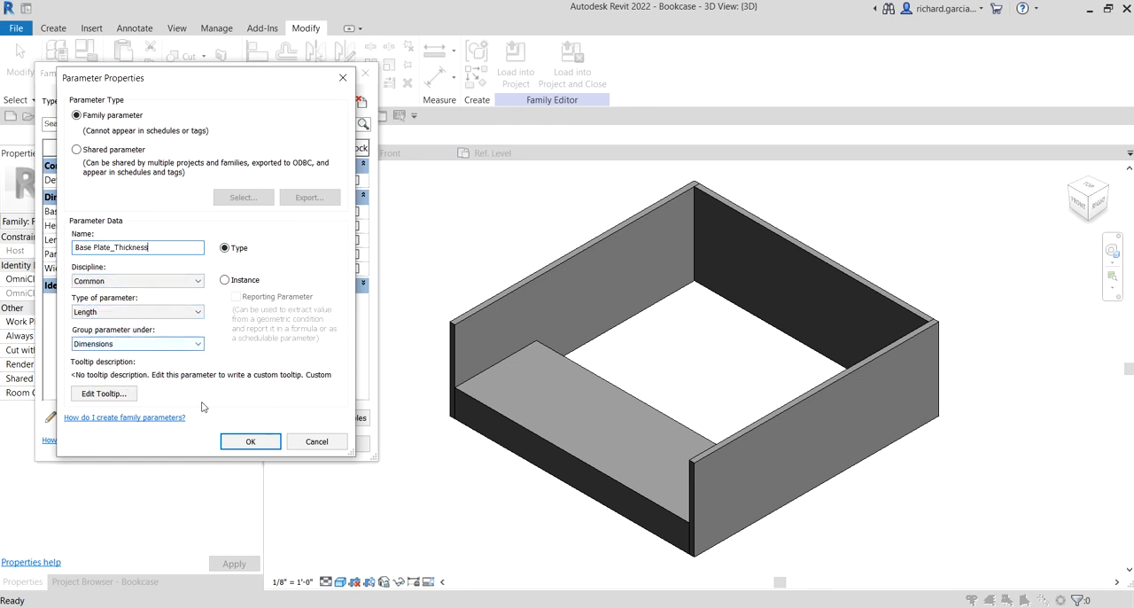
{"action": "left_click", "coordinate": [250, 441]}
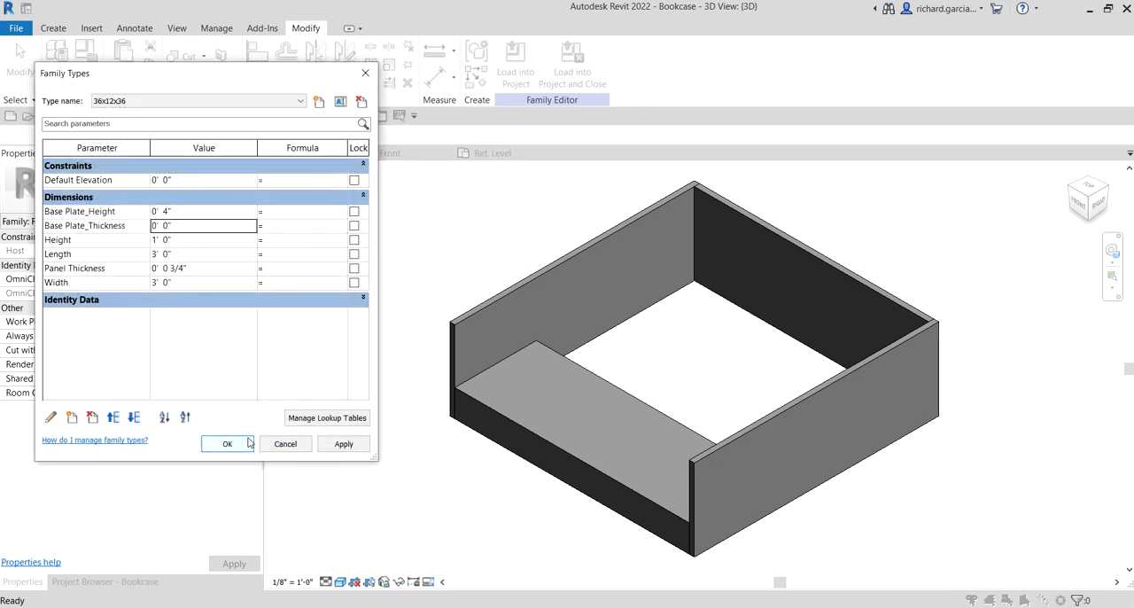
Set Base Plate_Thickness to 1 1/2" for the 36x12x36 type and apply it
{"action": "left_click", "coordinate": [186, 228]}
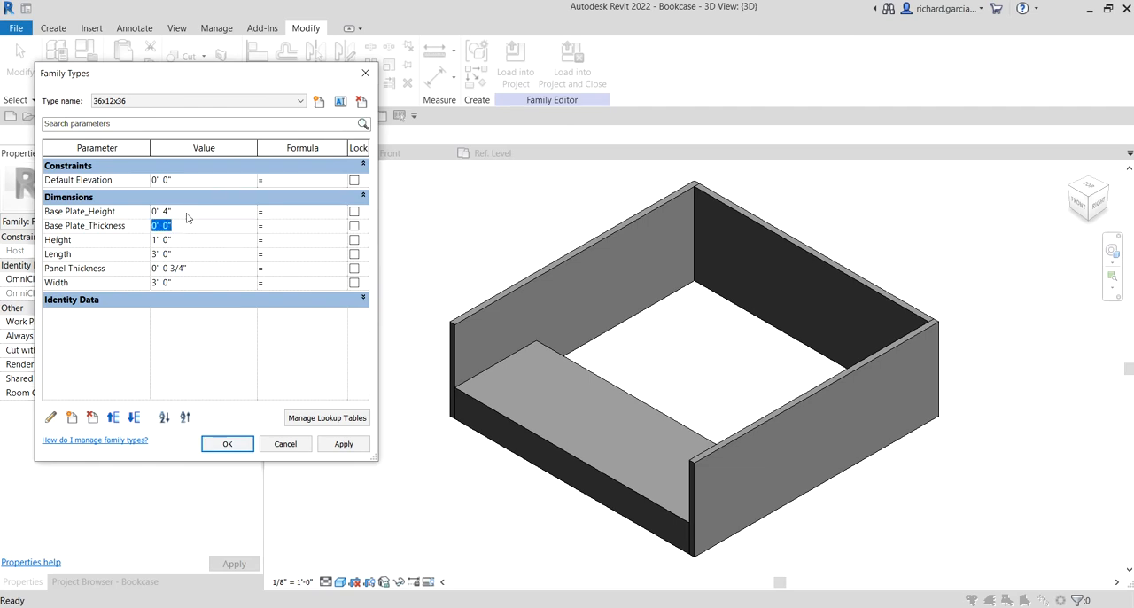
{"action": "type", "text": "1 1/2"}
{"action": "key", "text": "Tab"}
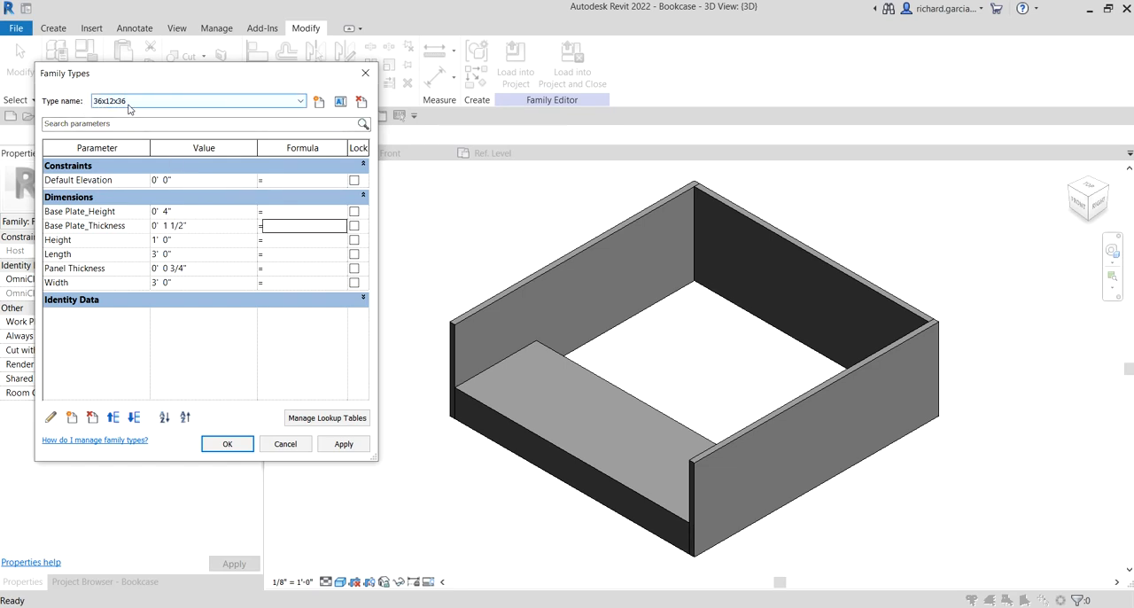
{"action": "left_click", "coordinate": [171, 229]}
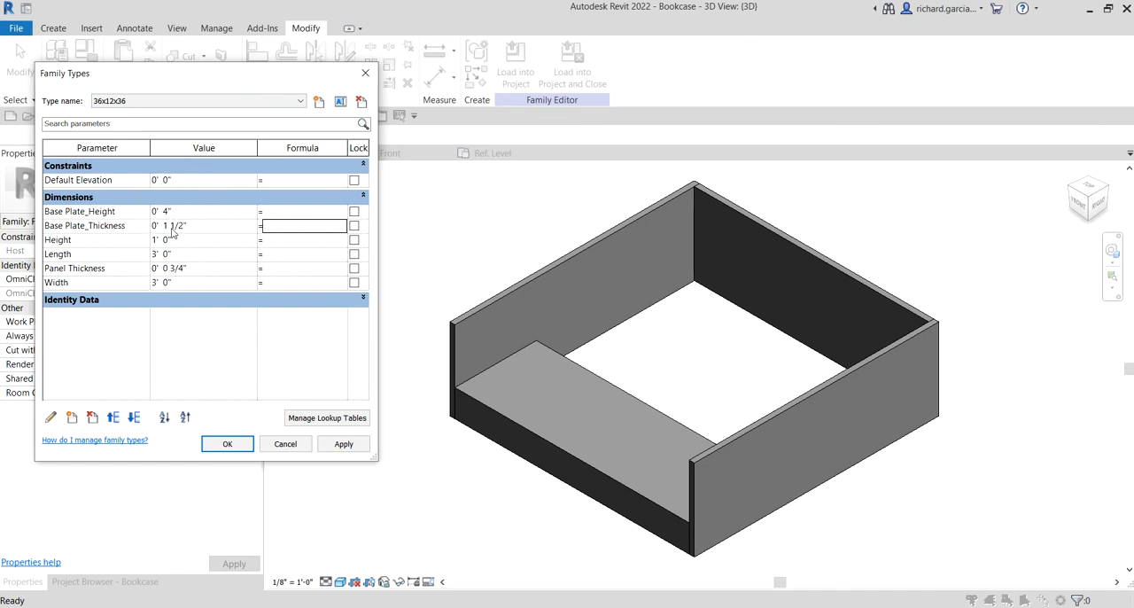
{"action": "left_click", "coordinate": [343, 444]}
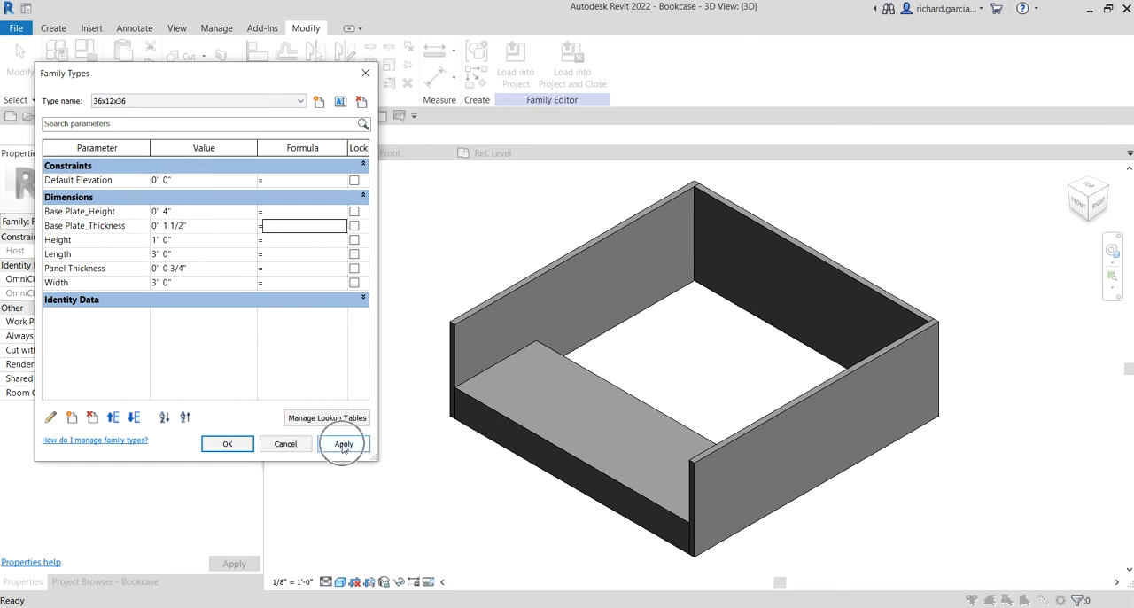
Switch to the 60x18x60 type, set its Base Plate_Thickness to 1 1/2" and apply it
{"action": "left_click", "coordinate": [142, 101]}
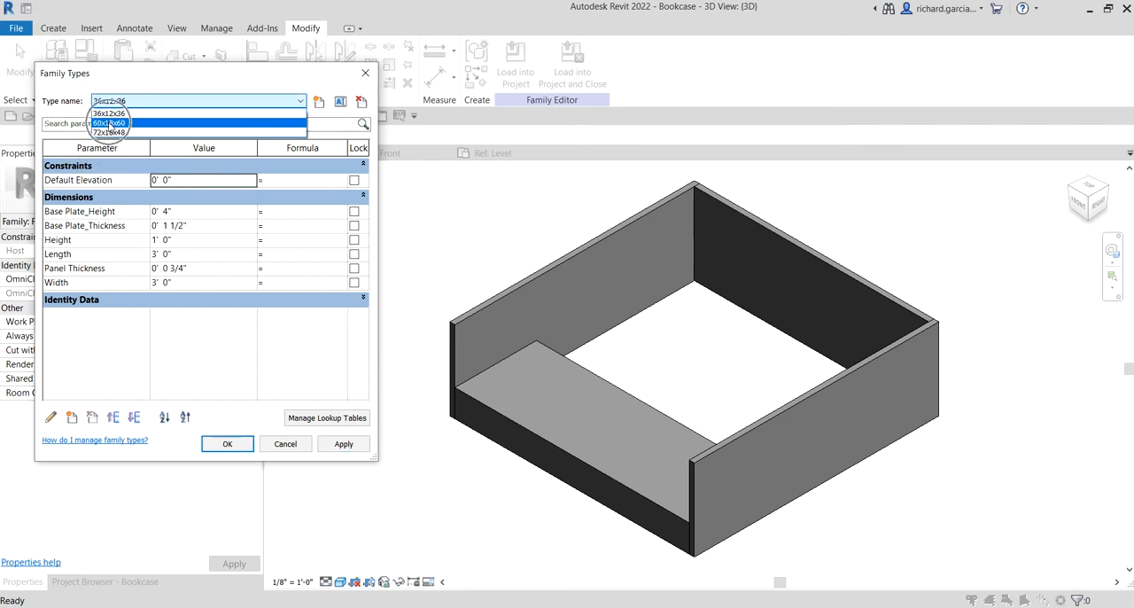
{"action": "left_click", "coordinate": [110, 124]}
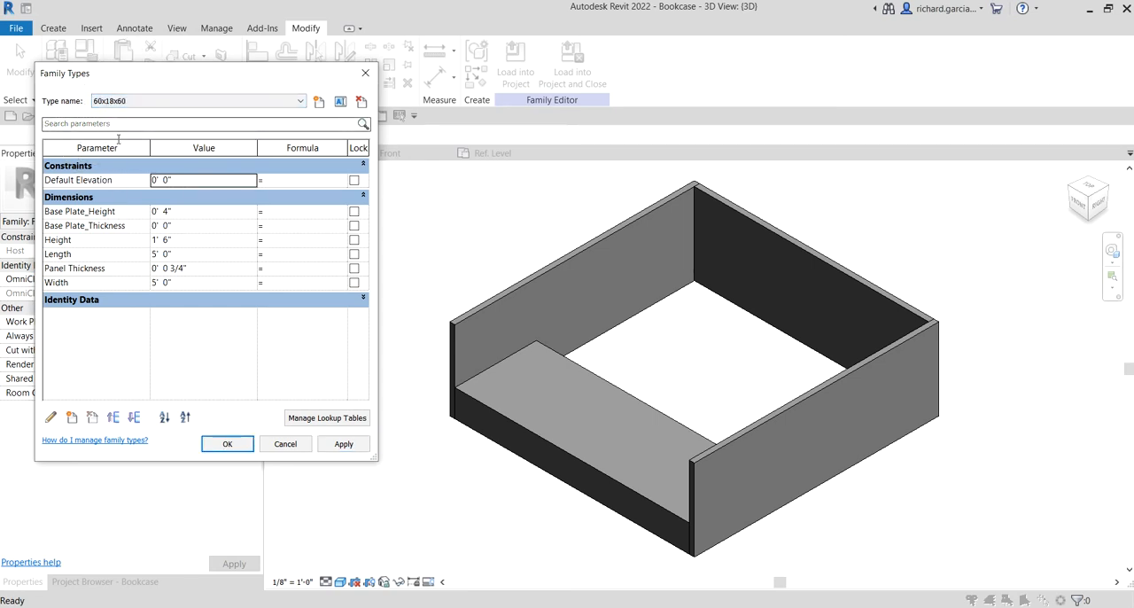
{"action": "left_click", "coordinate": [184, 226]}
{"action": "type", "text": "1 1/2"}
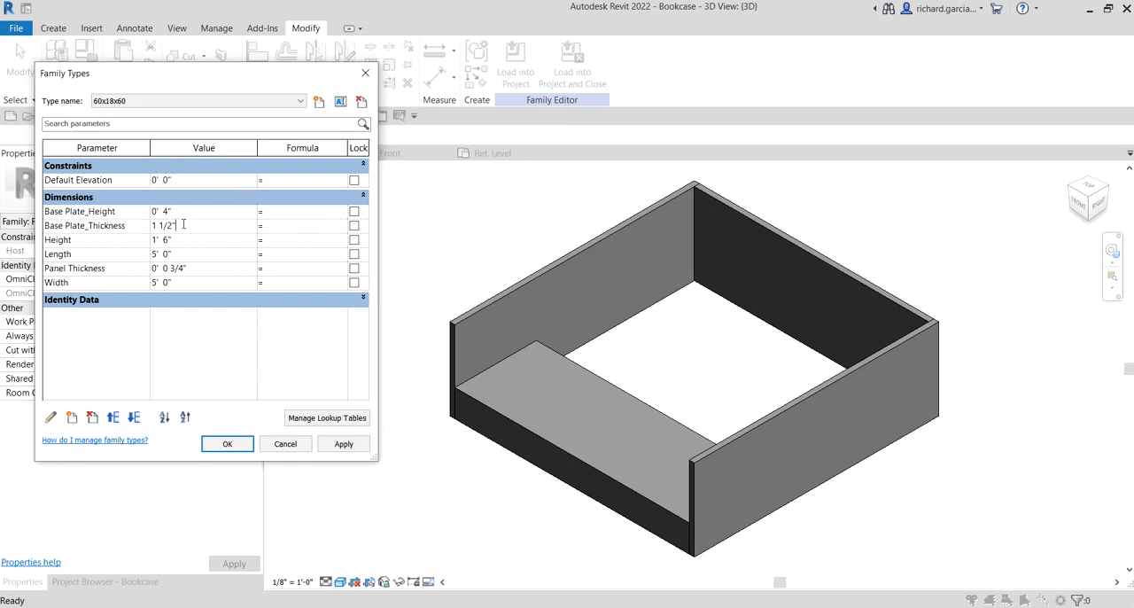
{"action": "key", "text": "Tab"}
{"action": "left_click", "coordinate": [344, 444]}
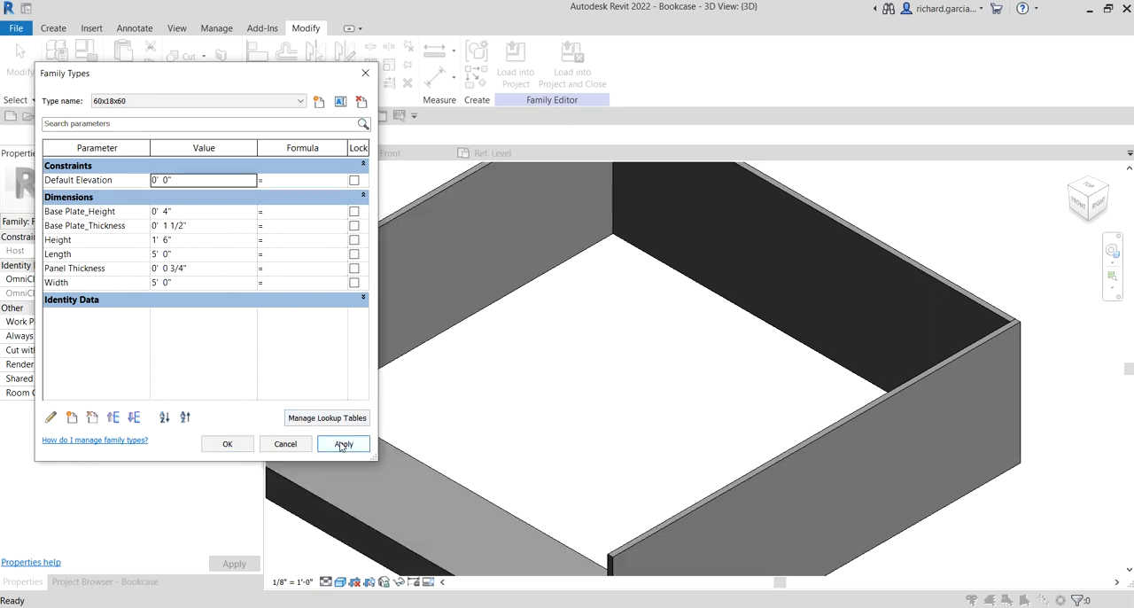
Switch to the 72x18x48 type, set its Base Plate_Thickness to 1 1/2", apply it and close the family types
{"action": "left_click", "coordinate": [135, 101]}
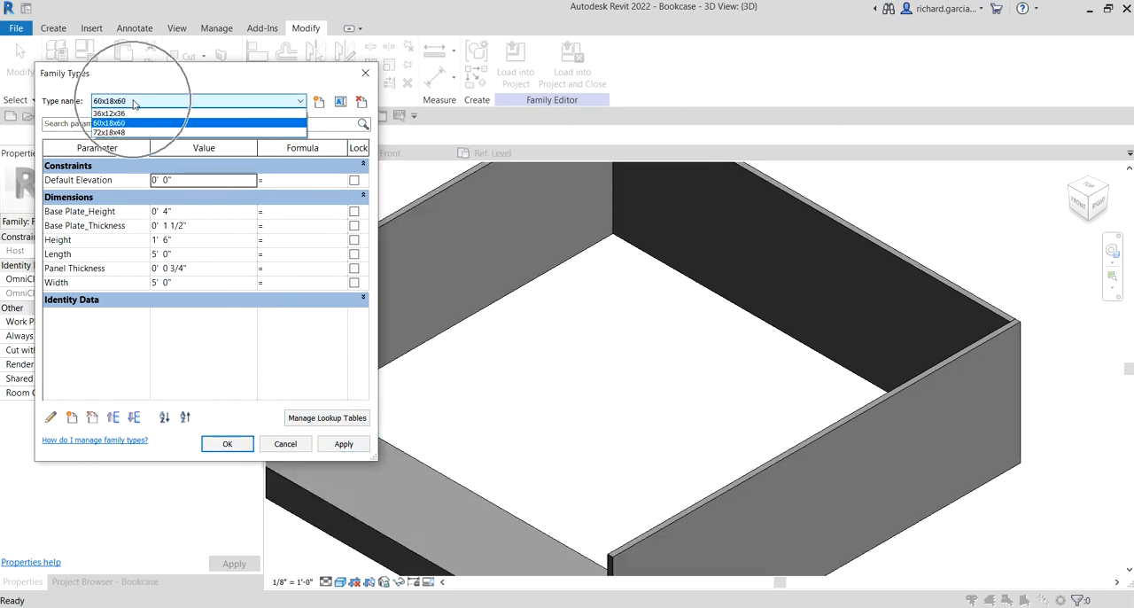
{"action": "left_click", "coordinate": [117, 132]}
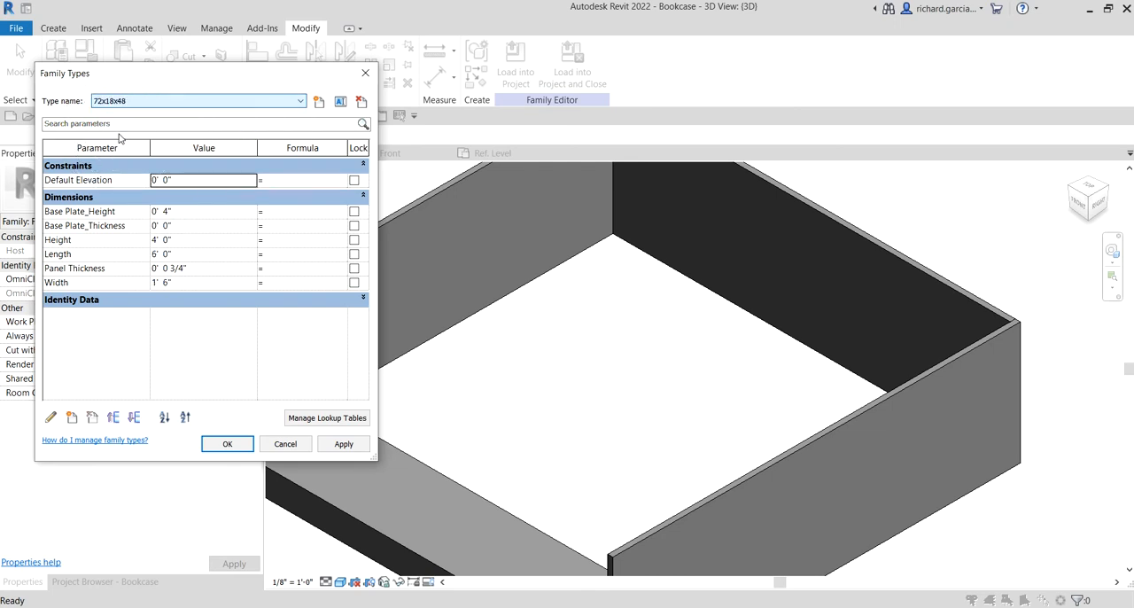
{"action": "left_click", "coordinate": [191, 230]}
{"action": "type", "text": "1 1/2"}
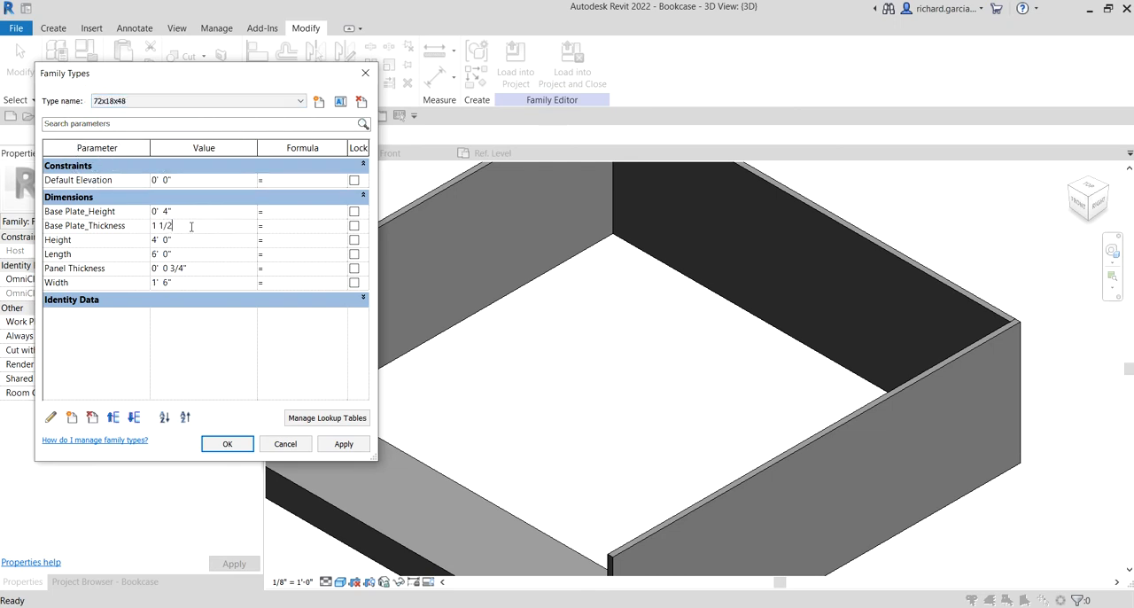
{"action": "key", "text": "Tab"}
{"action": "left_click", "coordinate": [344, 443]}
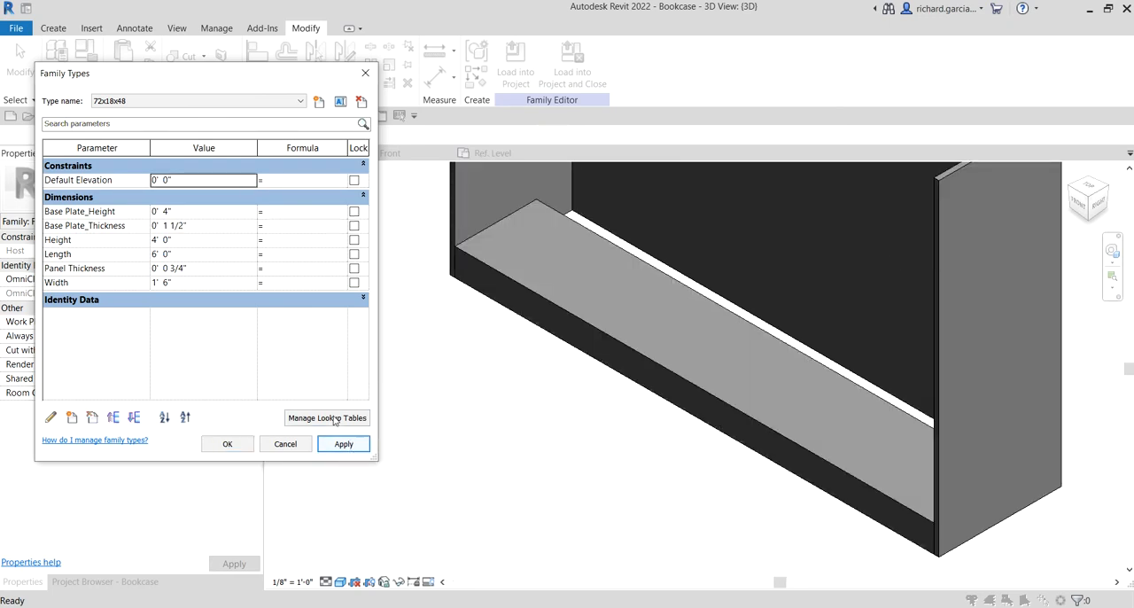
{"action": "left_click", "coordinate": [232, 444]}
{"action": "left_click", "coordinate": [796, 245]}
{"action": "left_click", "coordinate": [627, 261]}
{"action": "left_click", "coordinate": [232, 444]}
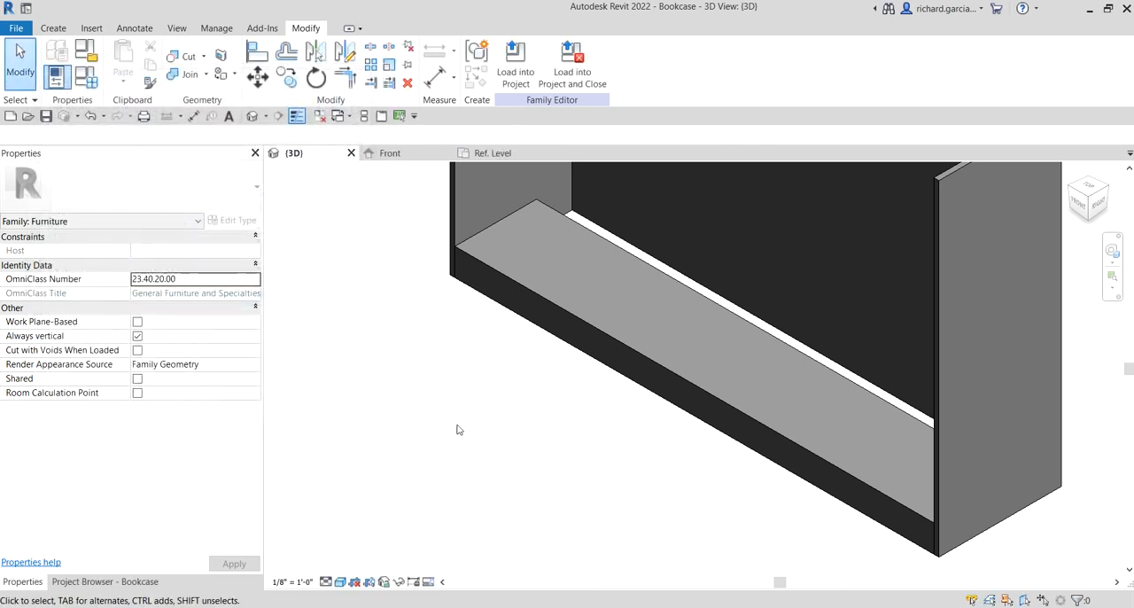
Associate the base plate extrusion's Extrusion End with the Base Plate_Thickness family parameter
{"action": "left_click", "coordinate": [571, 320]}
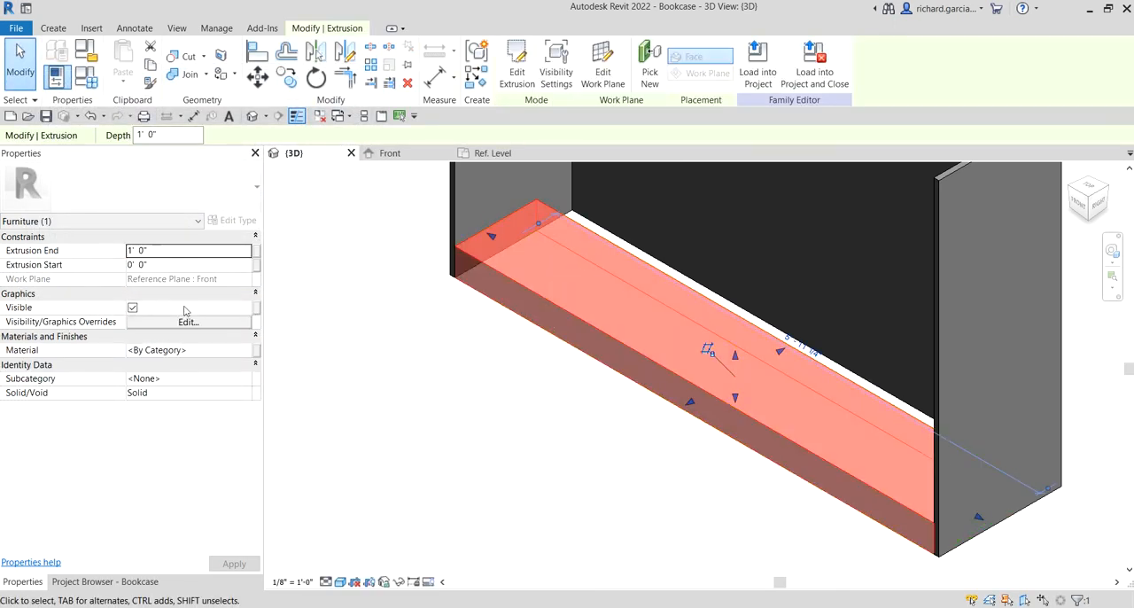
{"action": "left_click", "coordinate": [147, 252]}
{"action": "left_click", "coordinate": [257, 255]}
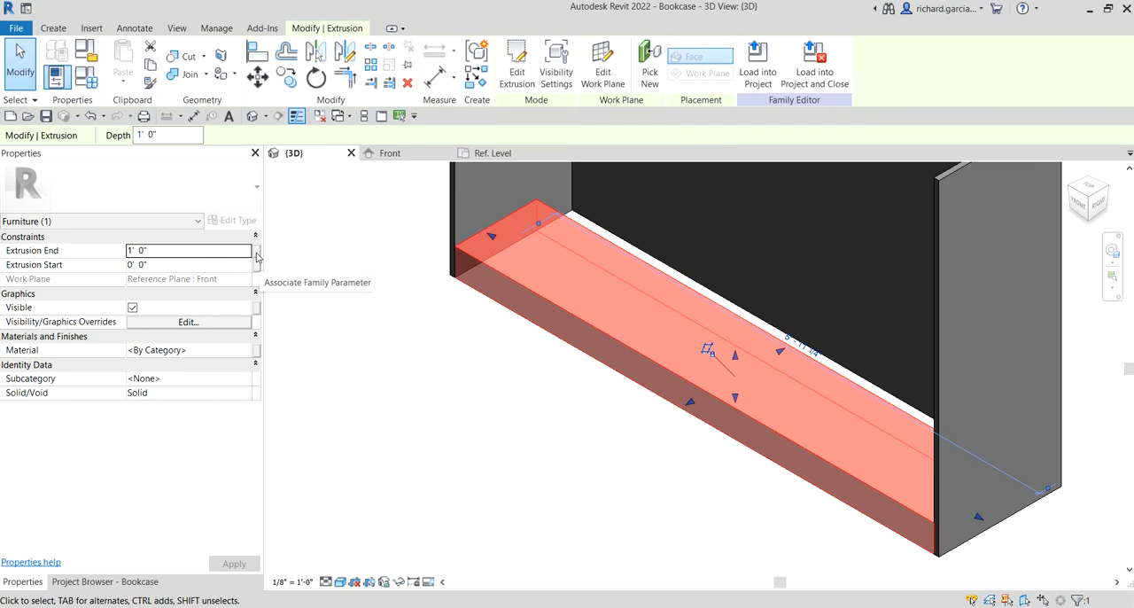
{"action": "left_click", "coordinate": [256, 256]}
{"action": "left_click", "coordinate": [257, 257]}
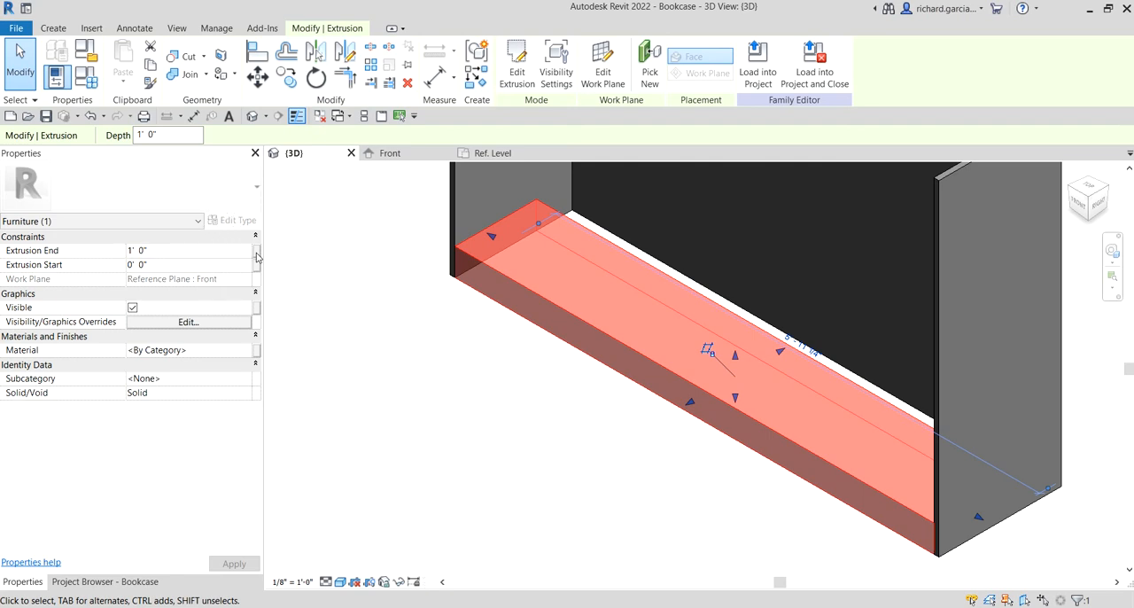
{"action": "left_click", "coordinate": [477, 275]}
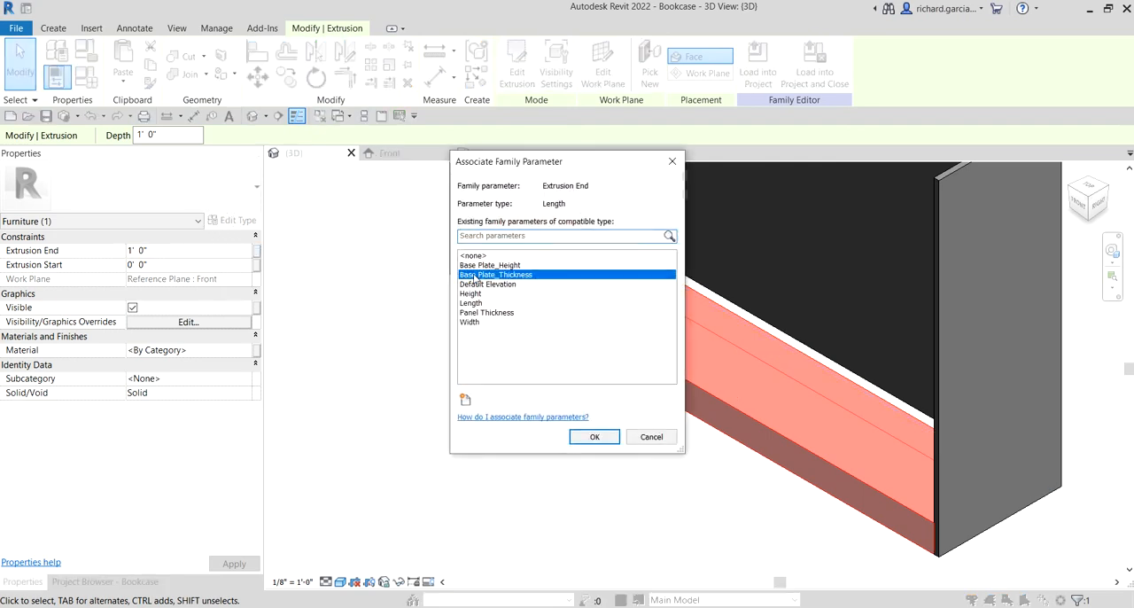
{"action": "left_click", "coordinate": [592, 437]}
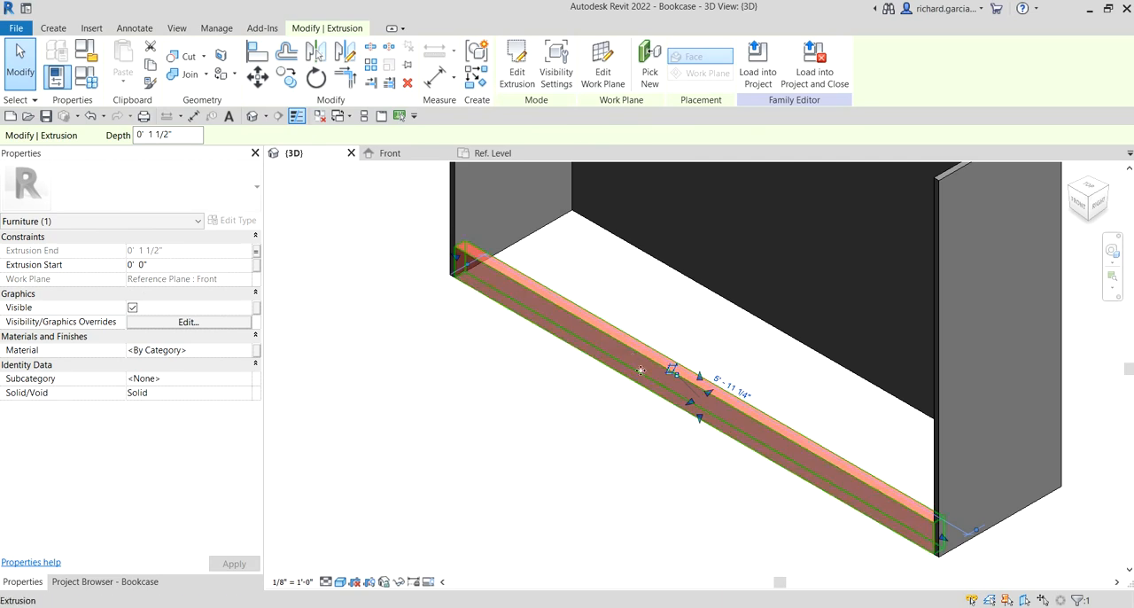
{"action": "left_click", "coordinate": [422, 464]}
Test the bookcase family by switching to the 36x12x36 type and applying it in the 3D view
{"action": "scroll", "coordinate": [423, 464], "scroll_direction": "down", "scroll_amount": 4}
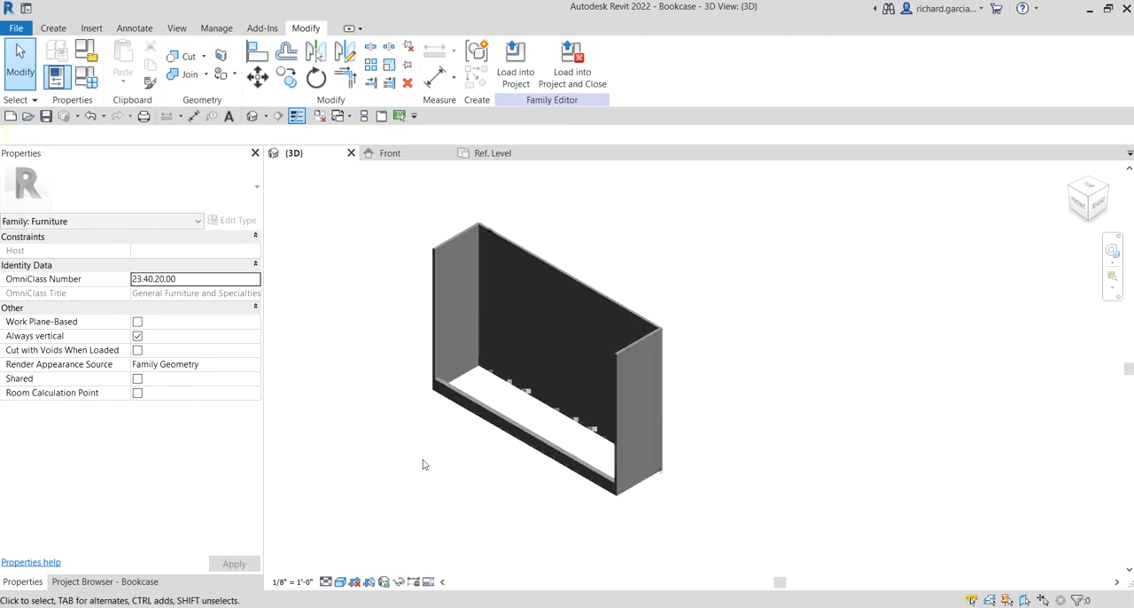
{"action": "scroll", "coordinate": [423, 464], "scroll_direction": "up", "scroll_amount": 2}
{"action": "middle_click_drag", "start_coordinate": [422, 464], "coordinate": [545, 477], "text": "shift"}
{"action": "scroll", "coordinate": [466, 420], "scroll_direction": "down", "scroll_amount": 4}
{"action": "scroll", "coordinate": [504, 450], "scroll_direction": "up", "scroll_amount": 3}
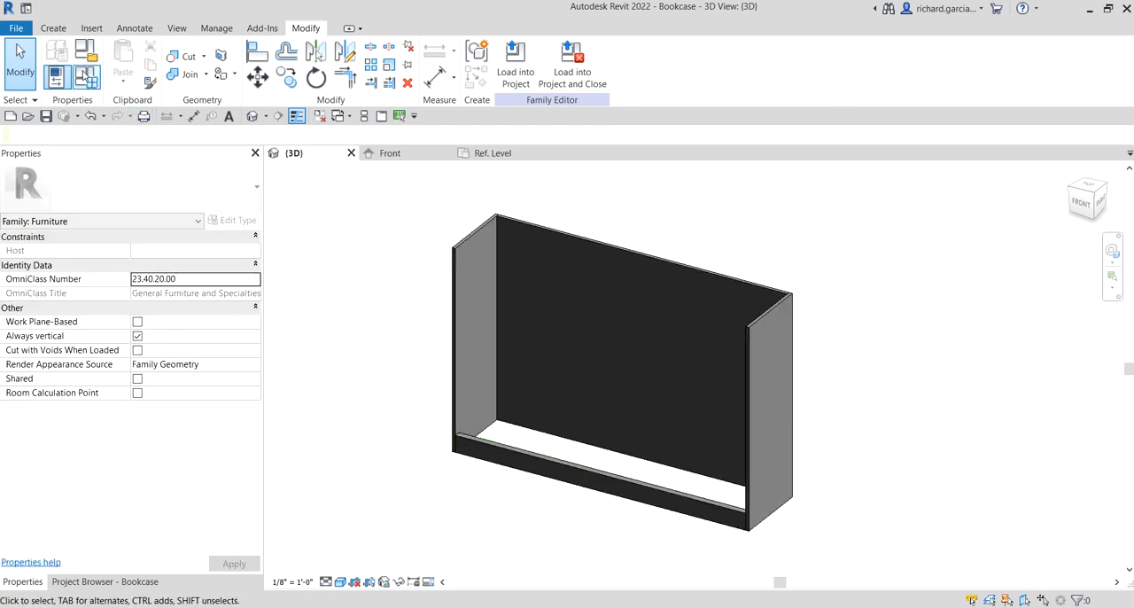
{"action": "left_click", "coordinate": [86, 78]}
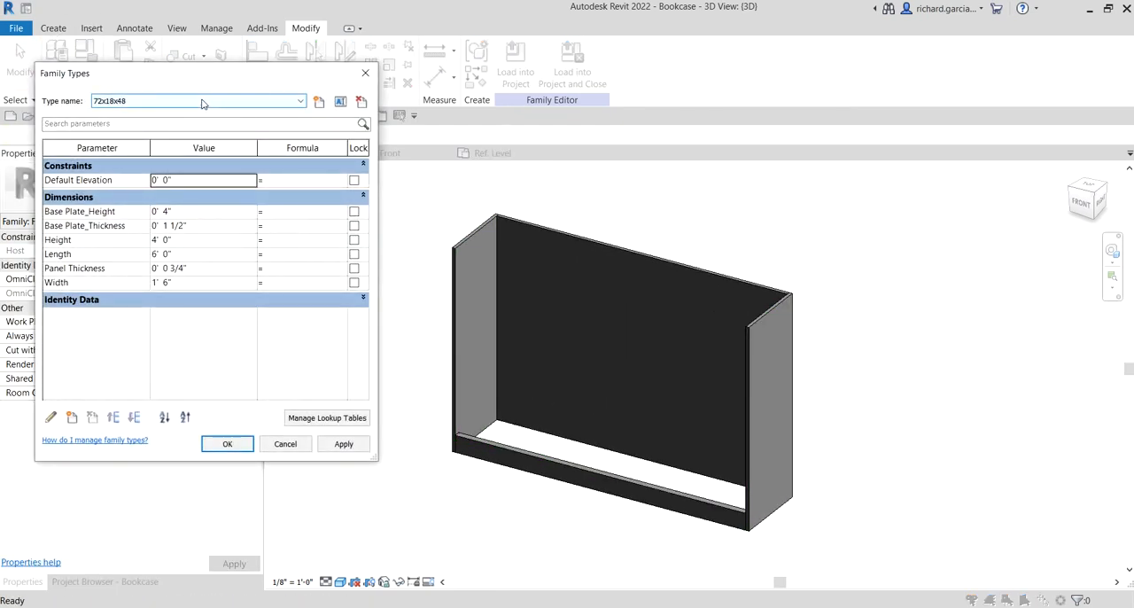
{"action": "left_click", "coordinate": [202, 104]}
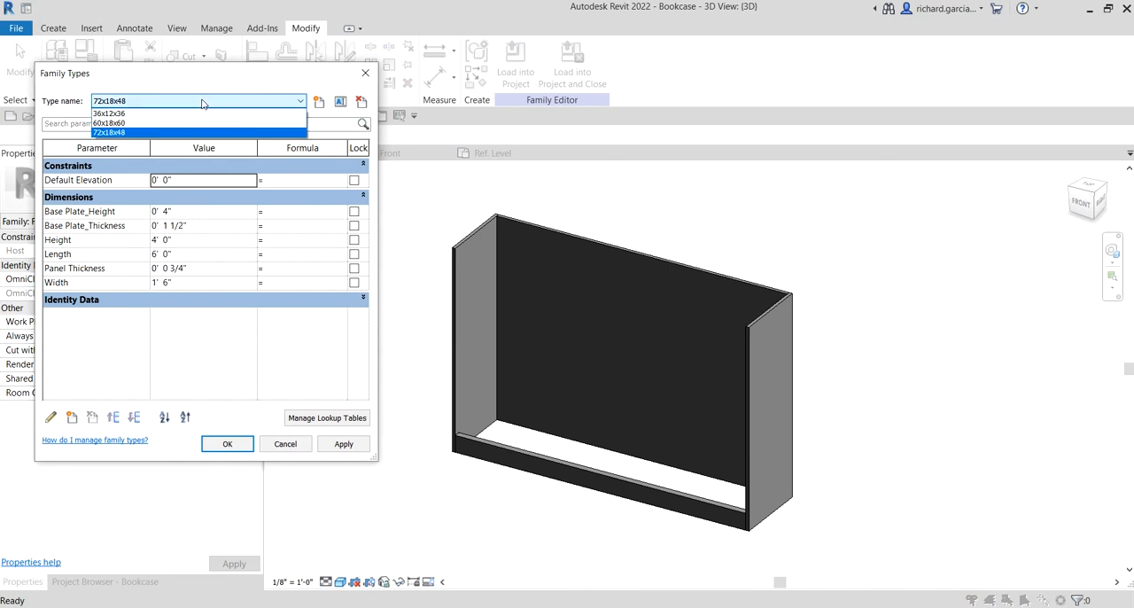
{"action": "left_click", "coordinate": [117, 114]}
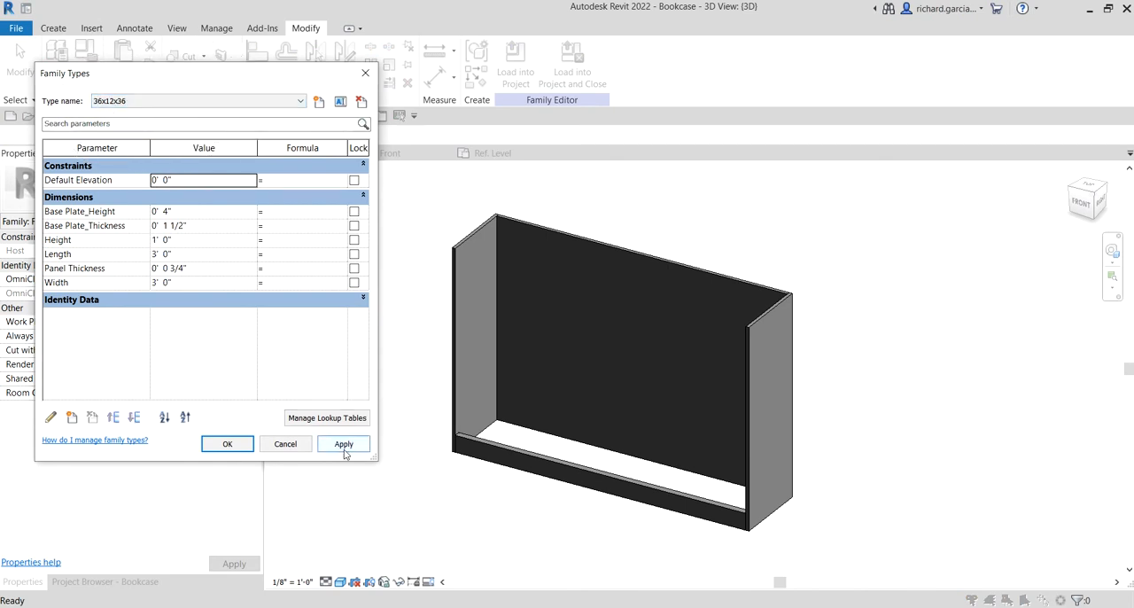
{"action": "left_click", "coordinate": [344, 444]}
Switch the bookcase to the 60x18x60 type and apply it to check how the base plate adjusts
{"action": "left_click", "coordinate": [137, 102]}
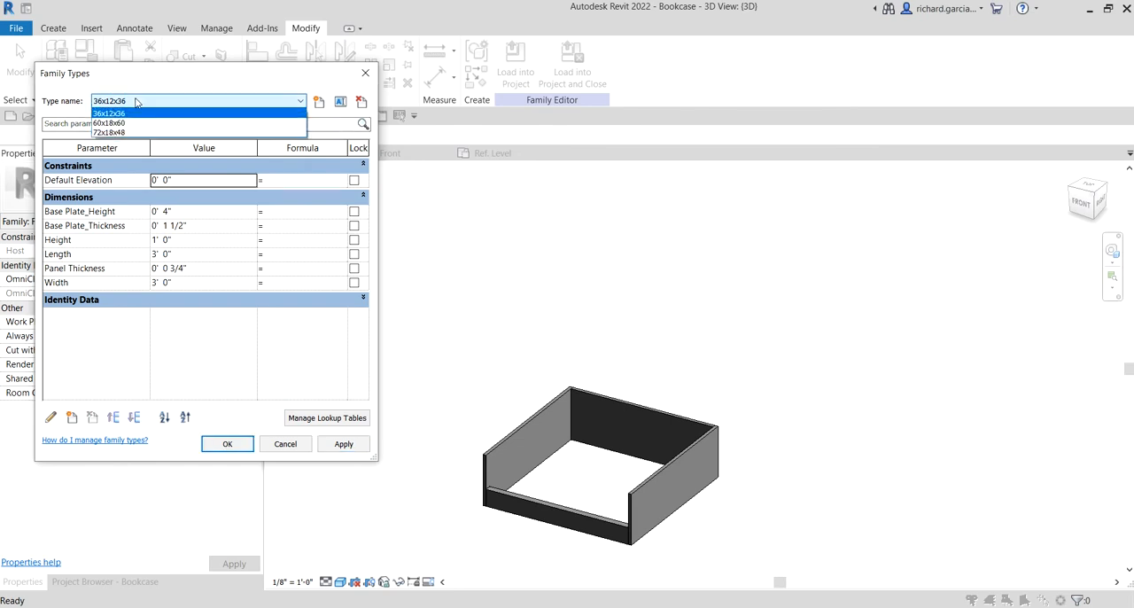
{"action": "left_click", "coordinate": [121, 124]}
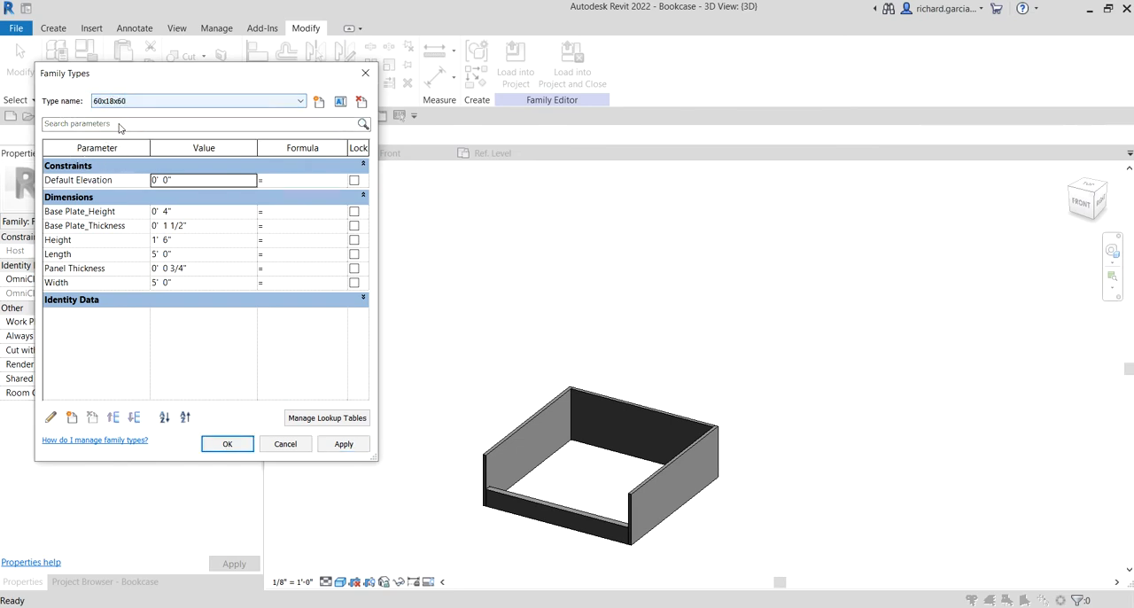
{"action": "left_click", "coordinate": [342, 444]}
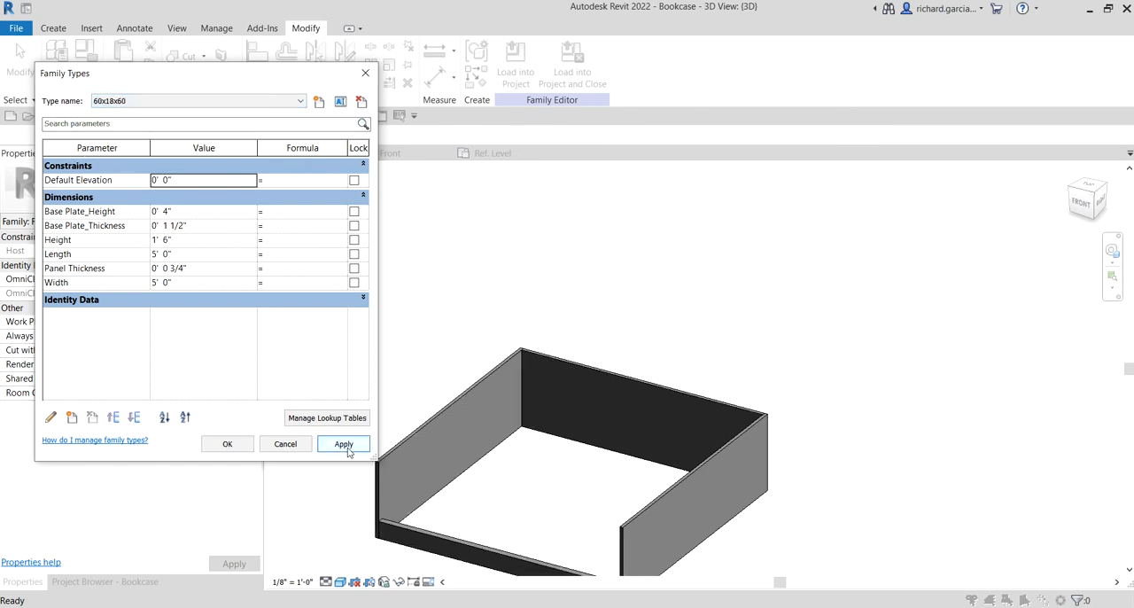
Switch the bookcase back to the 72x18x48 type, close the family types and inspect the model in 3D
{"action": "left_click", "coordinate": [142, 102]}
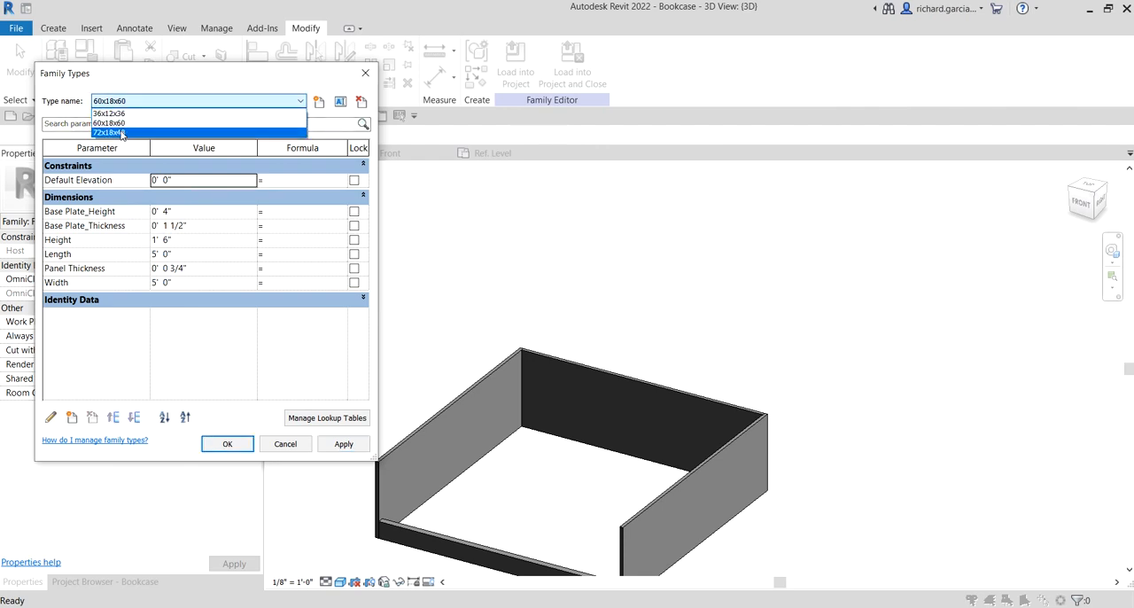
{"action": "left_click", "coordinate": [124, 134]}
{"action": "left_click", "coordinate": [227, 444]}
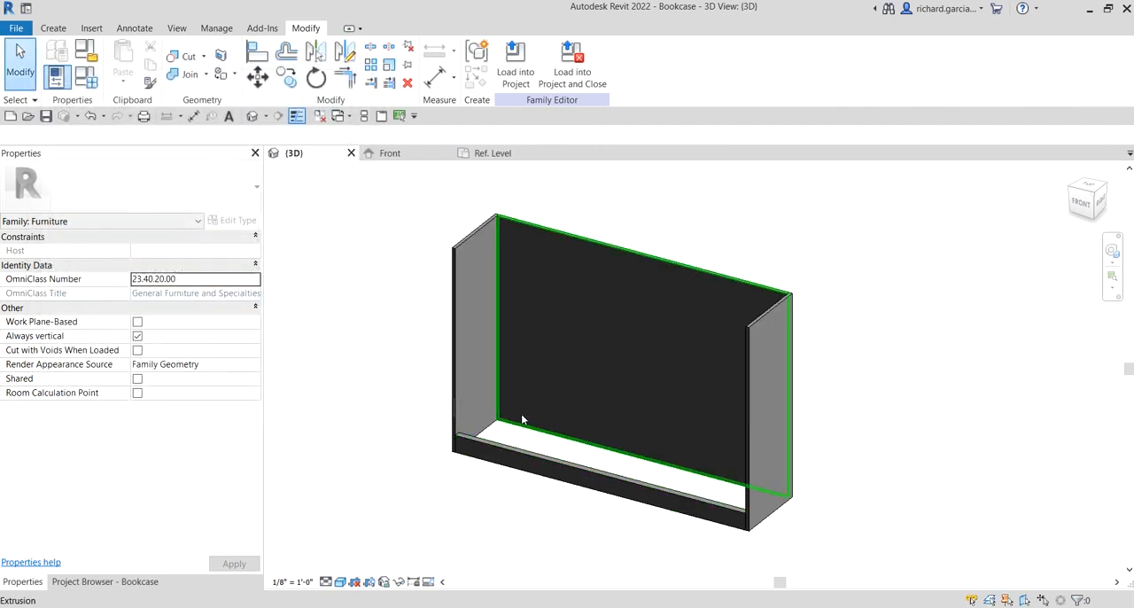
{"action": "middle_click_drag", "start_coordinate": [627, 423], "coordinate": [596, 426], "text": "shift"}
{"action": "scroll", "coordinate": [781, 406], "scroll_direction": "up", "scroll_amount": 2}
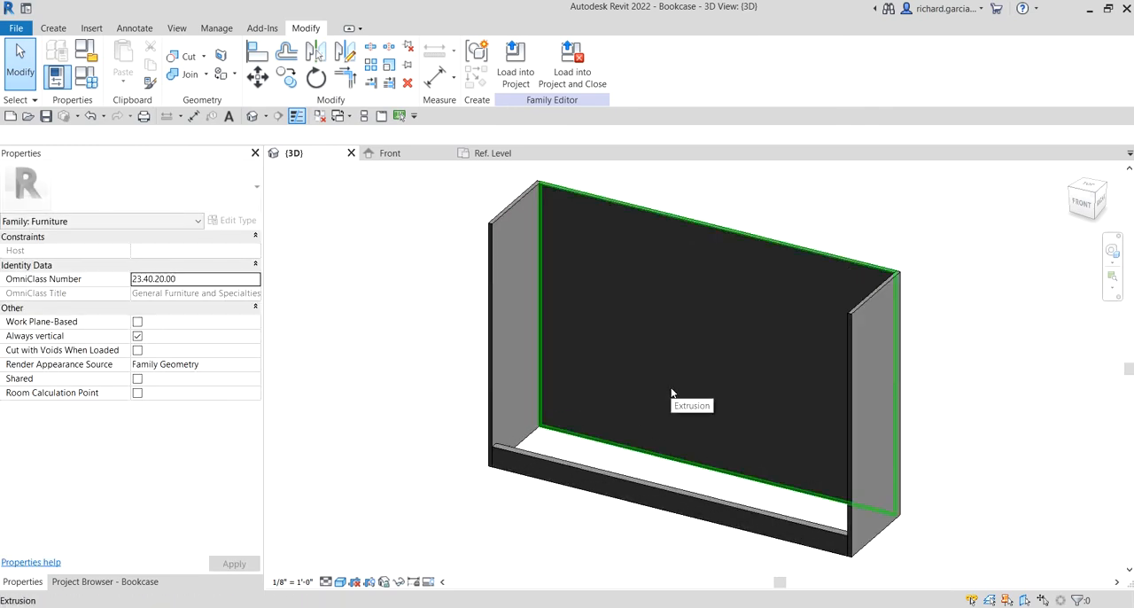